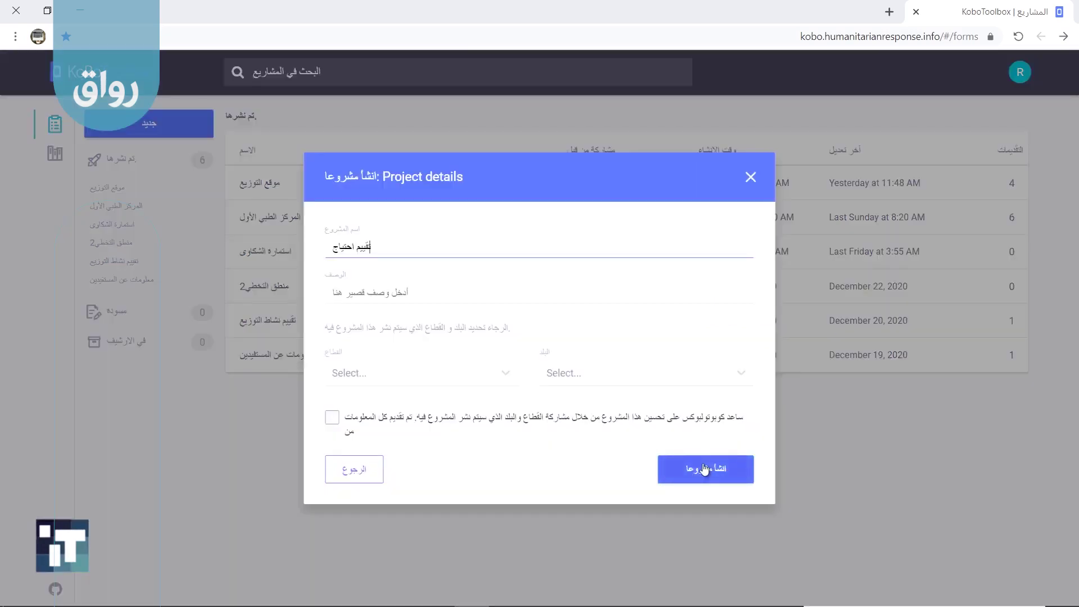
# Create the project "تقييم احتياج" and add a text question "اسم جامع البيانات" to its form
pyautogui.click(703, 469)
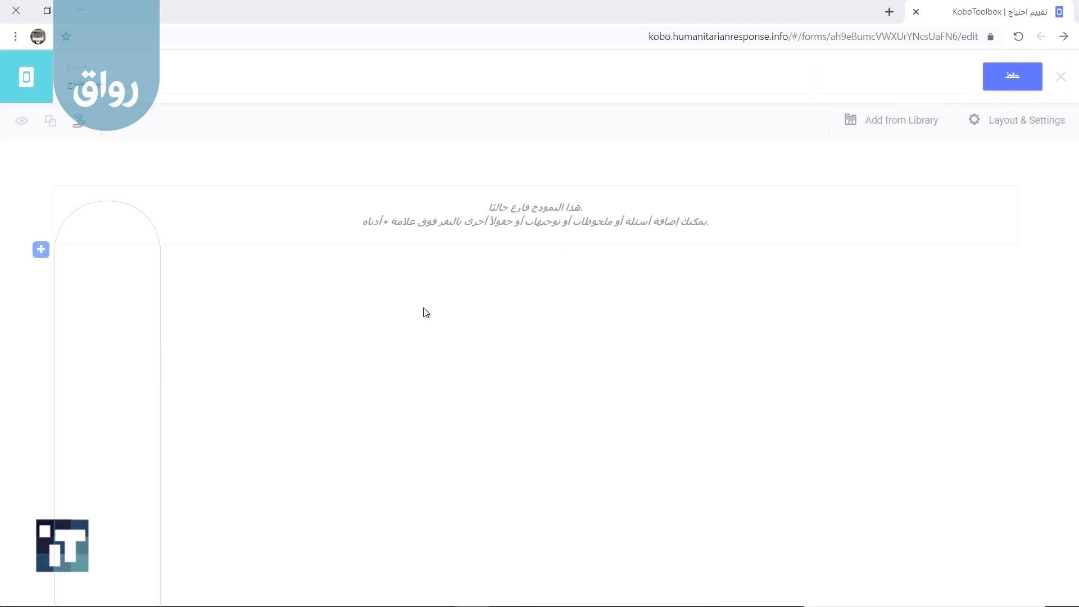
pyautogui.click(41, 249)
pyautogui.write('اسم')
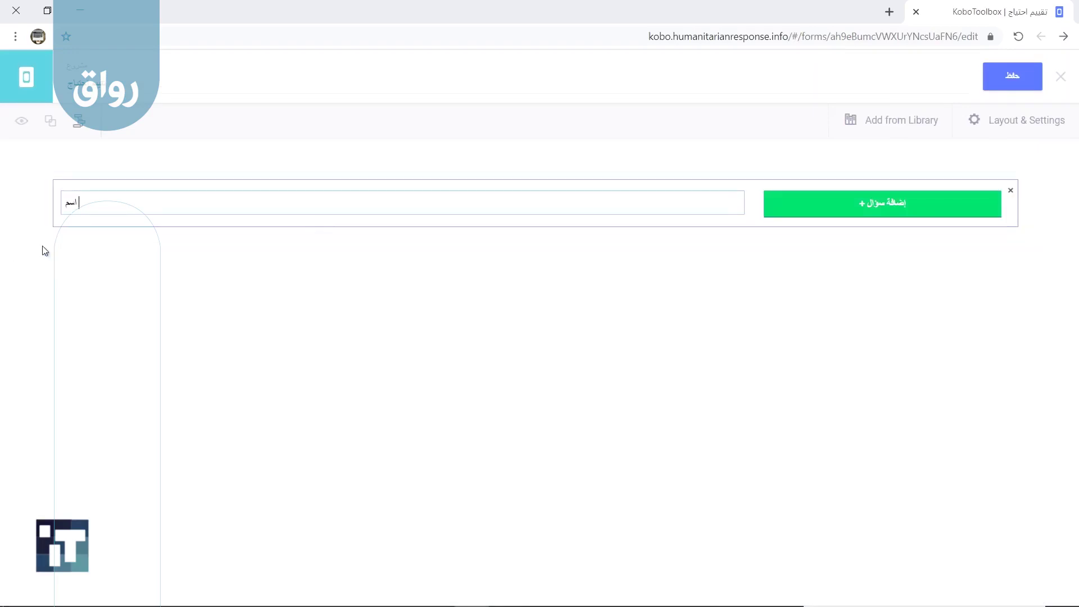
pyautogui.write(' جامع البيانات')
pyautogui.click(813, 214)
pyautogui.click(554, 239)
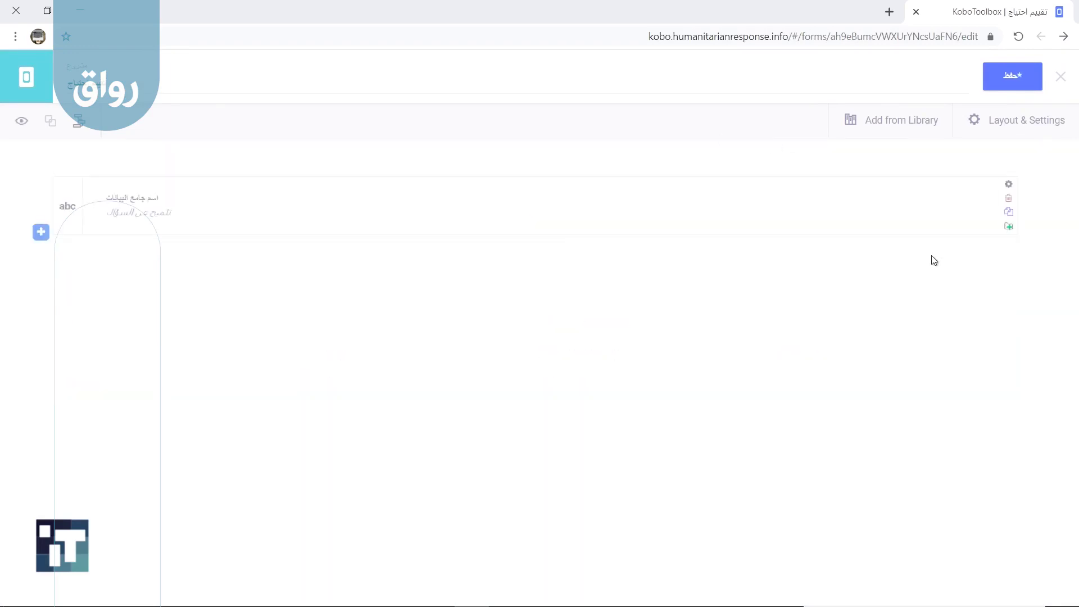
# Set the data column name of "اسم جامع البيانات" to name and make its response mandatory
pyautogui.click(1008, 184)
pyautogui.doubleClick(1013, 252)
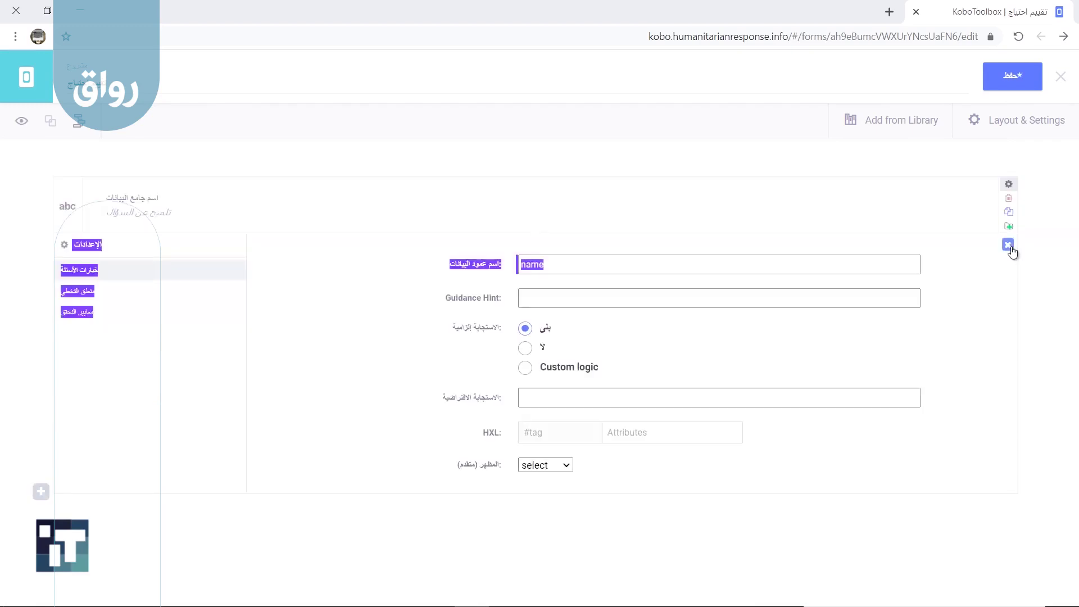
pyautogui.click(1008, 245)
# Add a mandatory number question "عمر جامع البيانات" with the data column name age
pyautogui.click(790, 265)
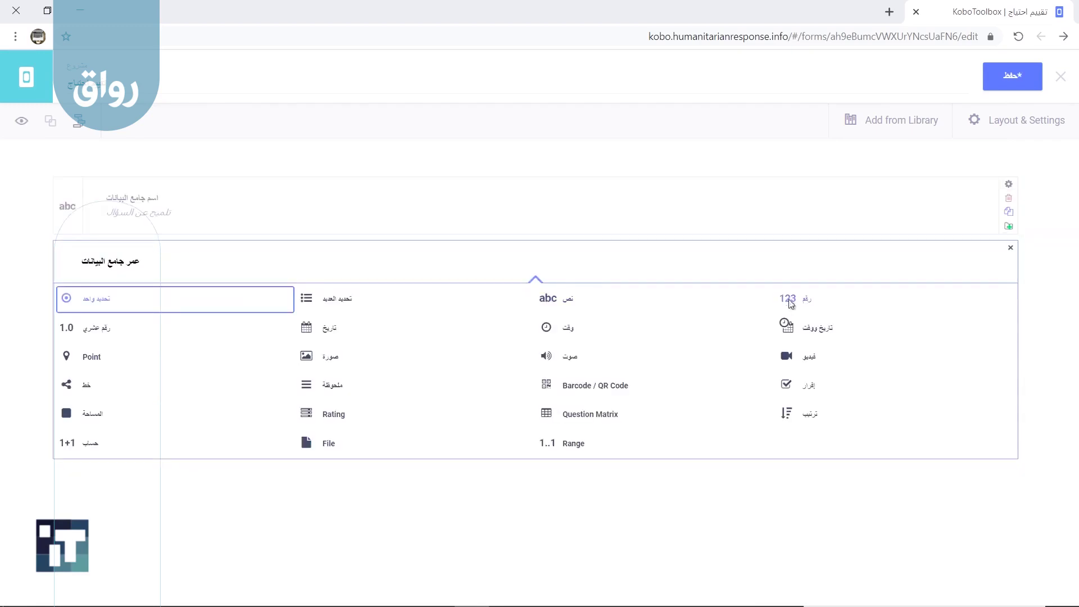
pyautogui.click(790, 305)
pyautogui.click(1009, 246)
pyautogui.write('age')
pyautogui.click(525, 388)
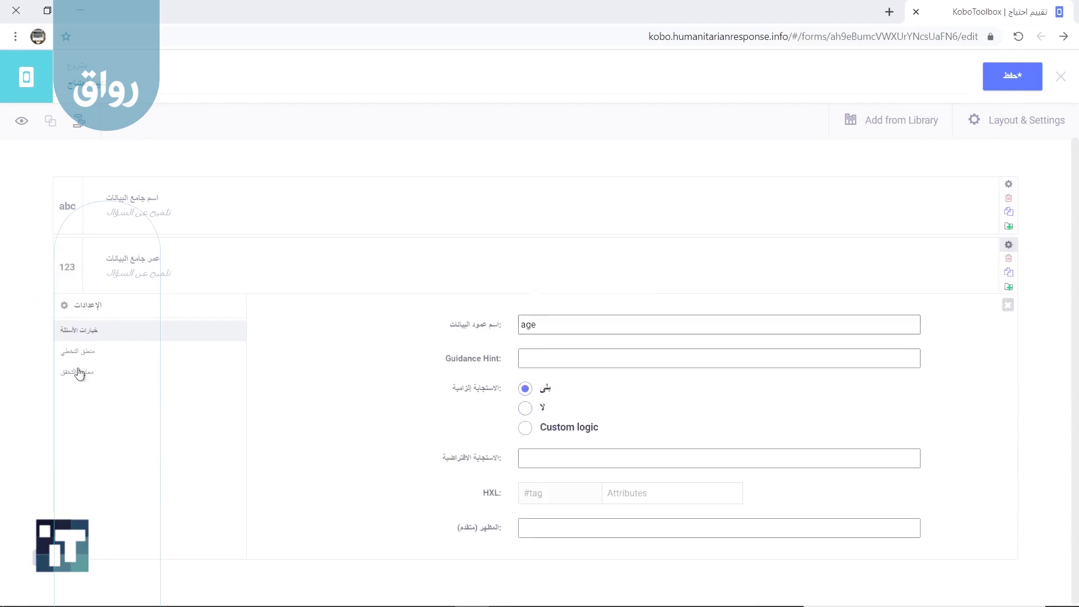
# Validate the age question as greater than 18 and less than 50, with the error message "الرجاء ادخال العمر الصحيح"
pyautogui.click(79, 372)
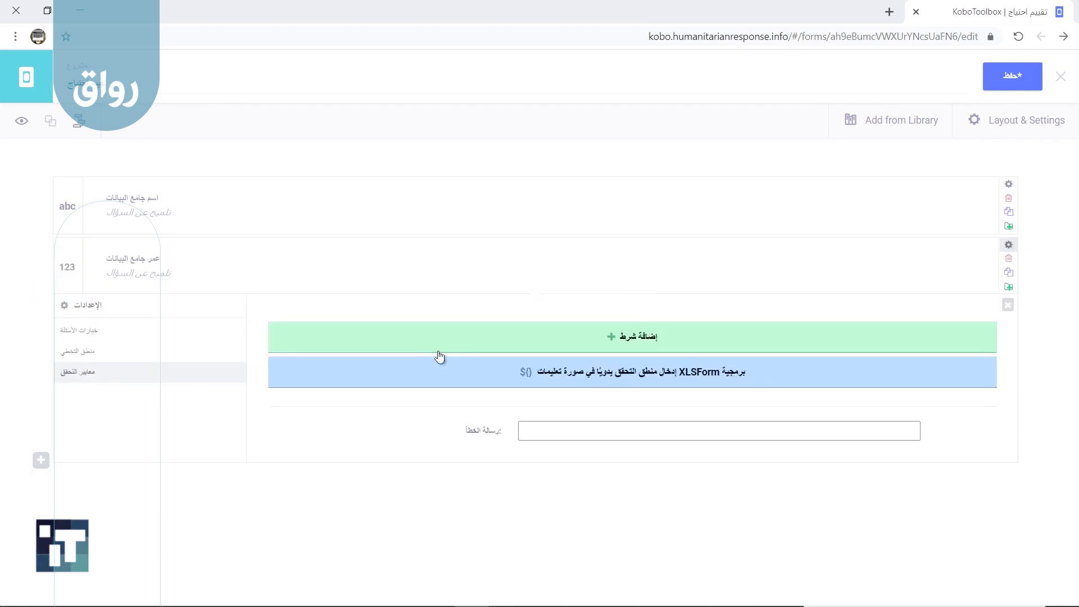
pyautogui.click(456, 336)
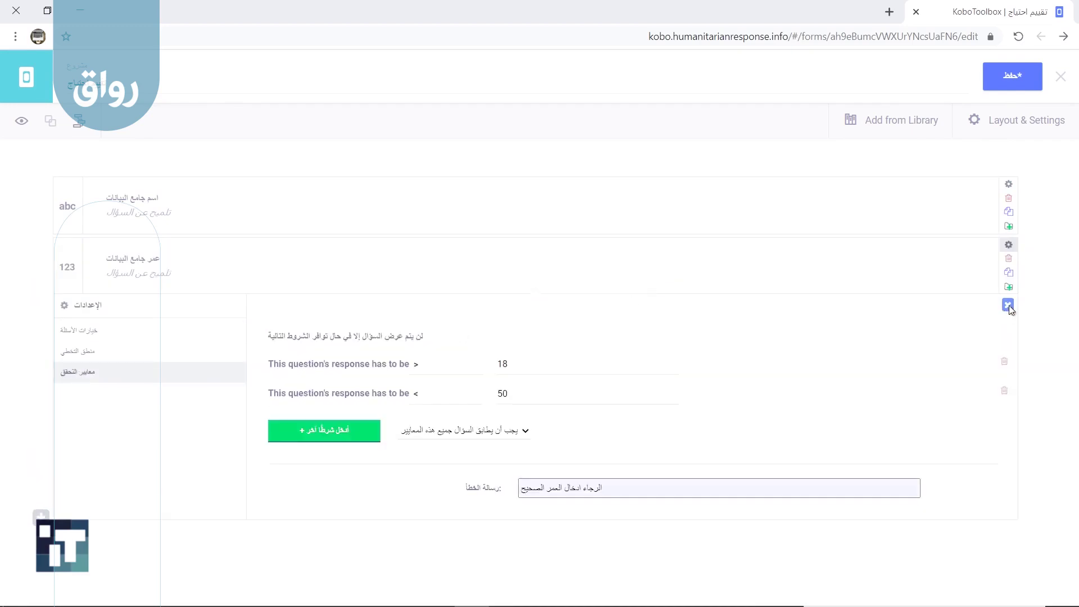
pyautogui.click(1008, 305)
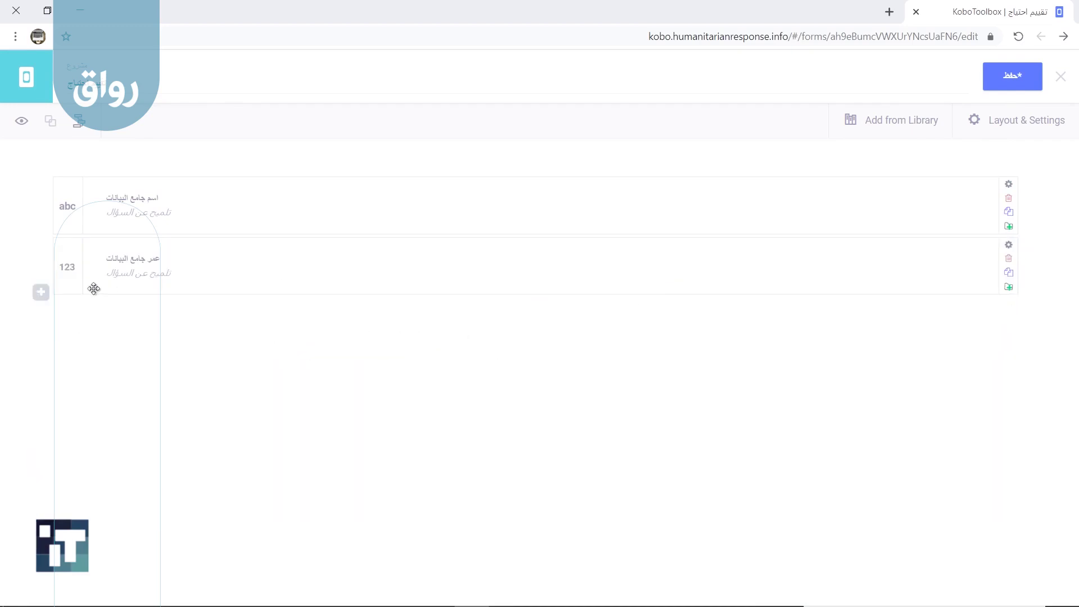
# Add a select-one question "جنس جامع البيانات" with options ذكر and أنثى, and edit its data column name
pyautogui.click(43, 292)
pyautogui.write('جنس ج')
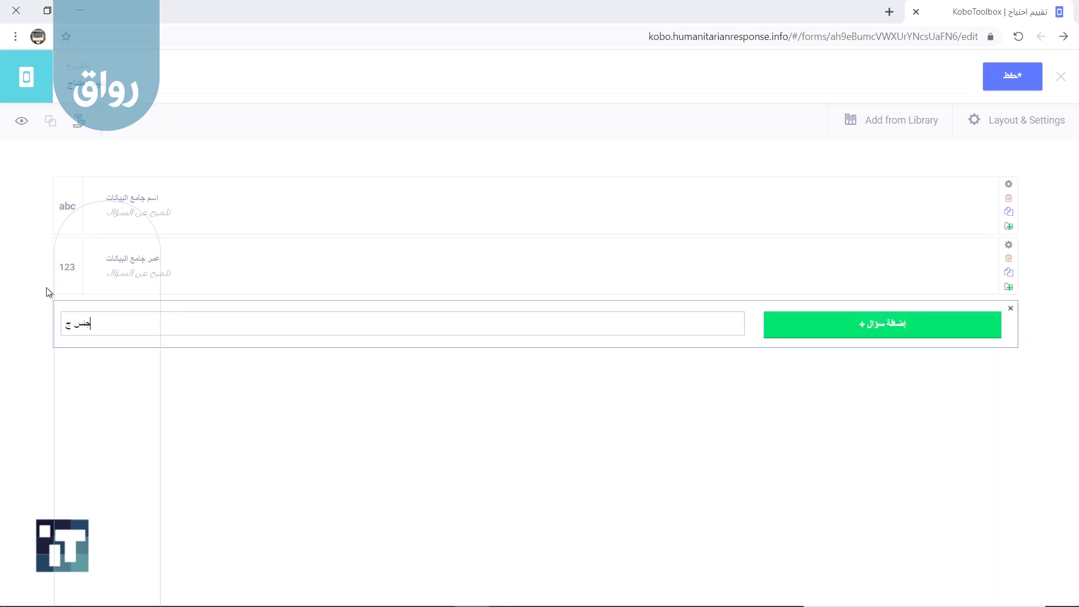
pyautogui.write('امع البيانات')
pyautogui.click(791, 325)
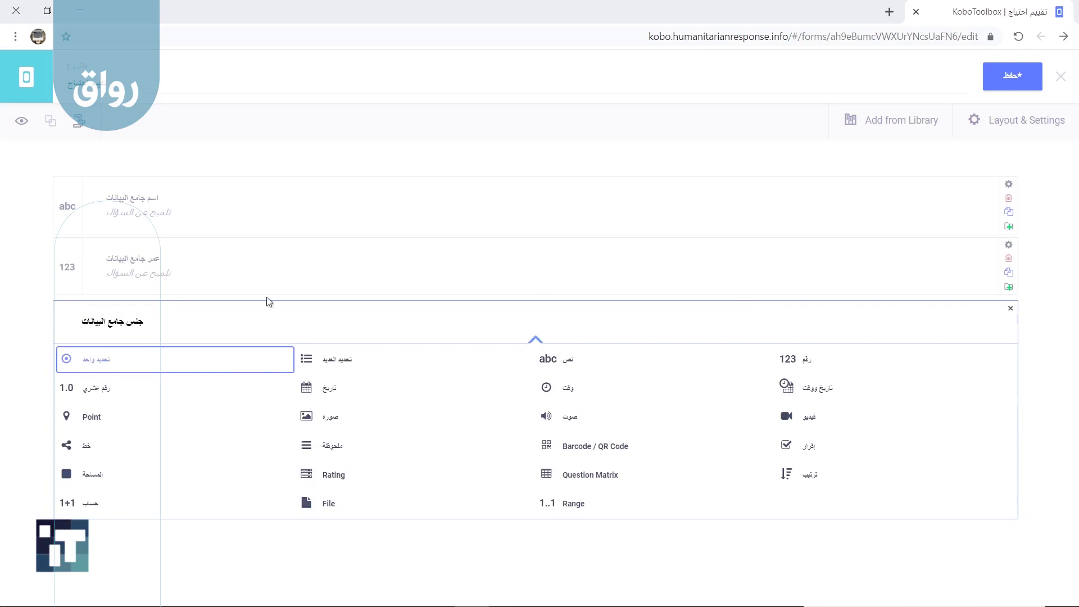
pyautogui.click(229, 366)
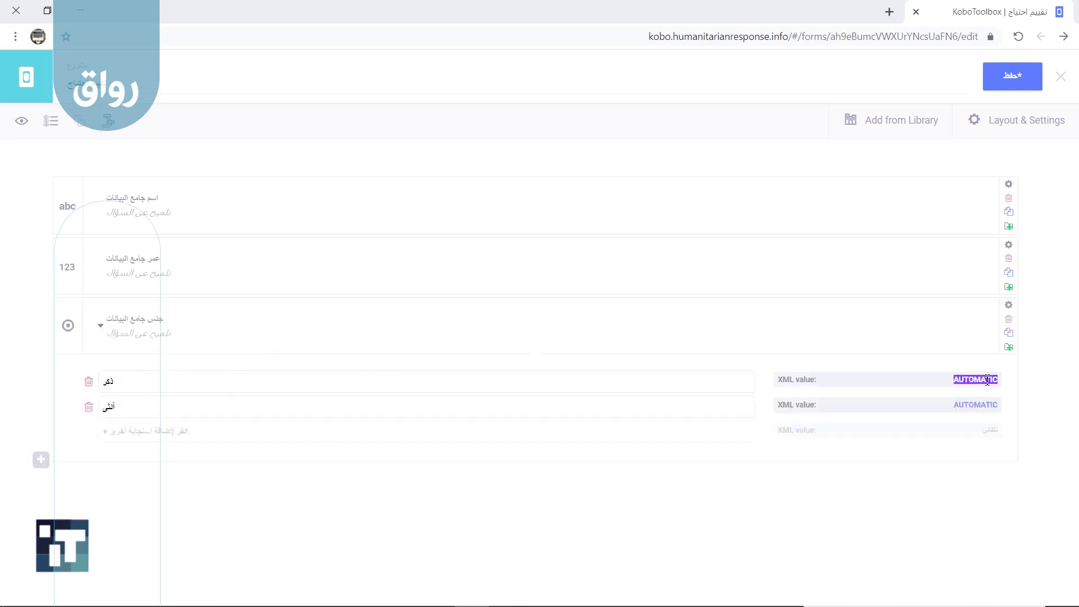
pyautogui.click(1009, 304)
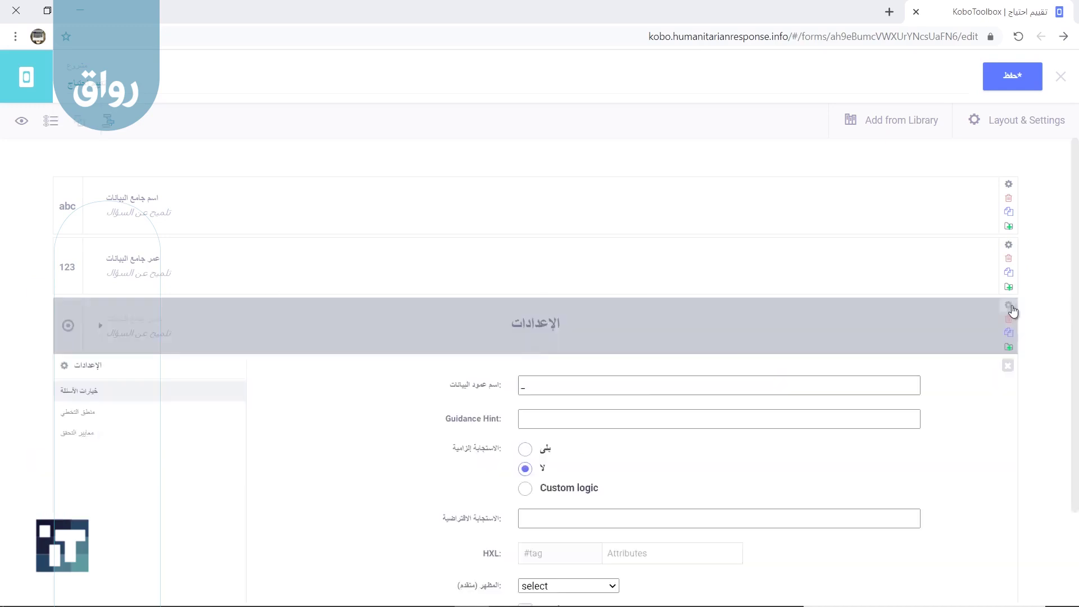
pyautogui.click(537, 384)
# Group the three data collector questions and title the group "معلومات عن جامع البيانات"
pyautogui.click(477, 326)
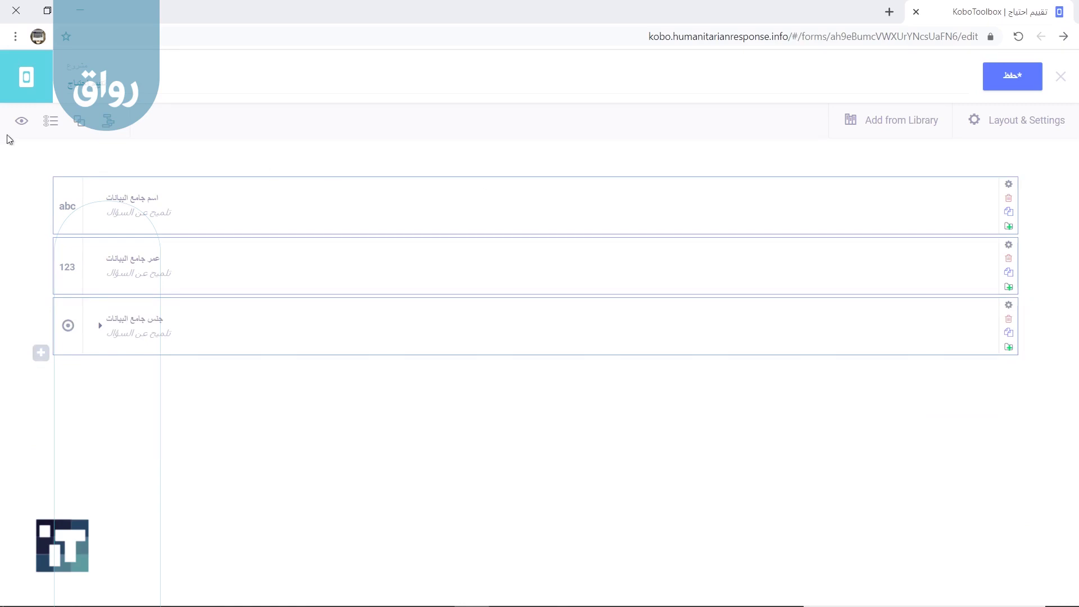
pyautogui.click(78, 122)
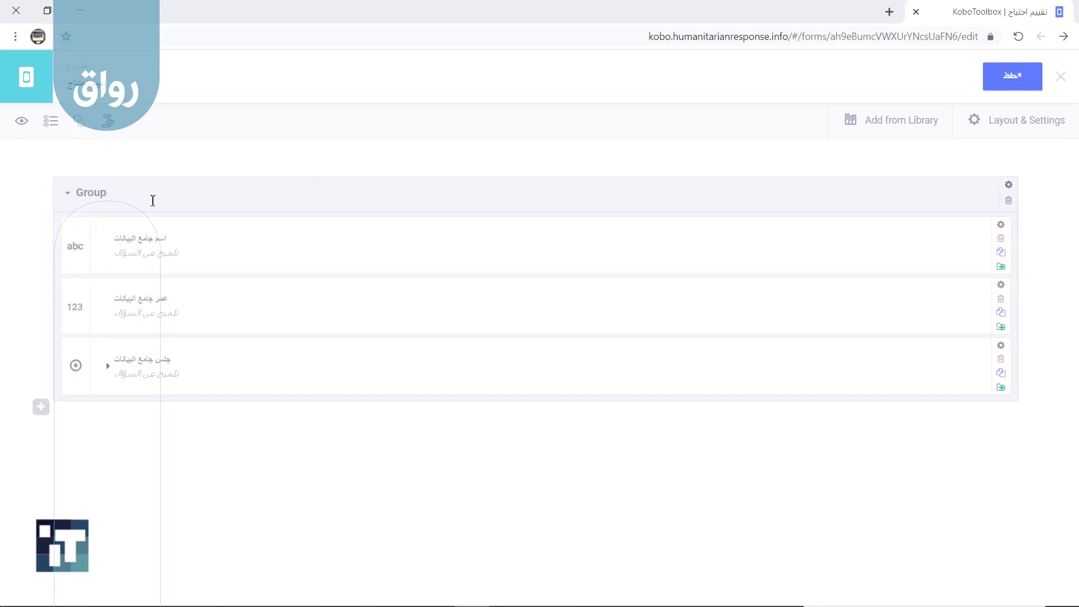
pyautogui.click(103, 194)
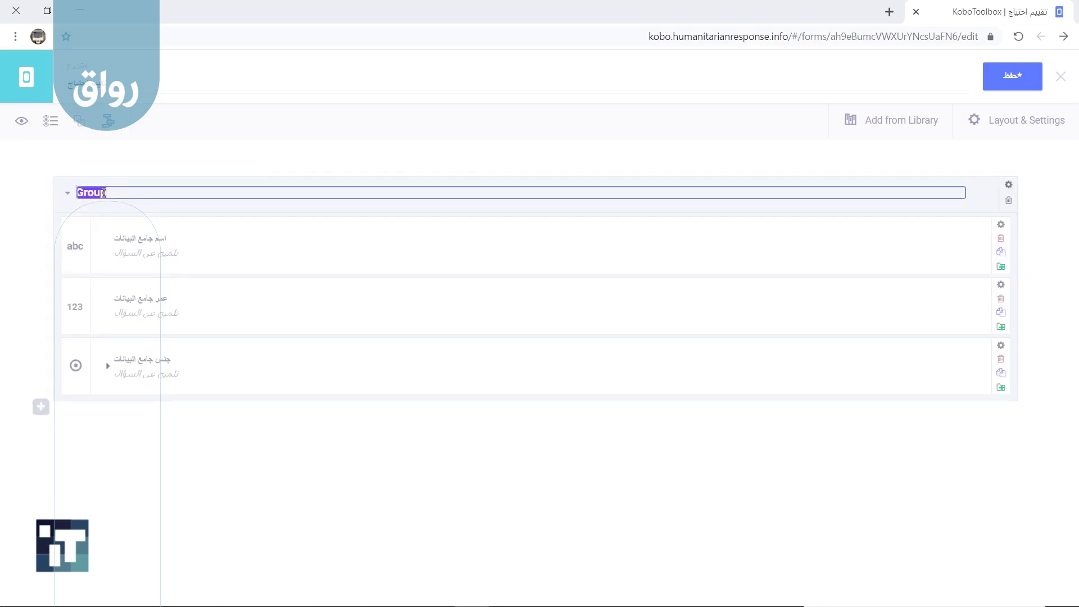
pyautogui.write('معلومات عن جامع البيانات')
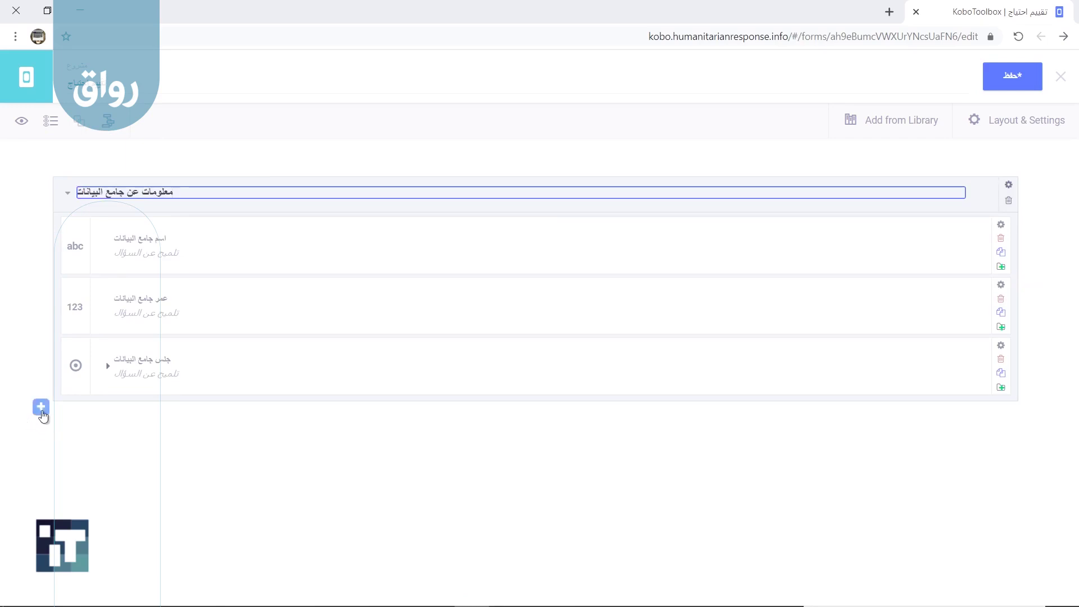
# Add a select-one question "هل يوجد نازحون في القرية" below the group
pyautogui.click(41, 408)
pyautogui.write('هل يوجد نازحون في القرية')
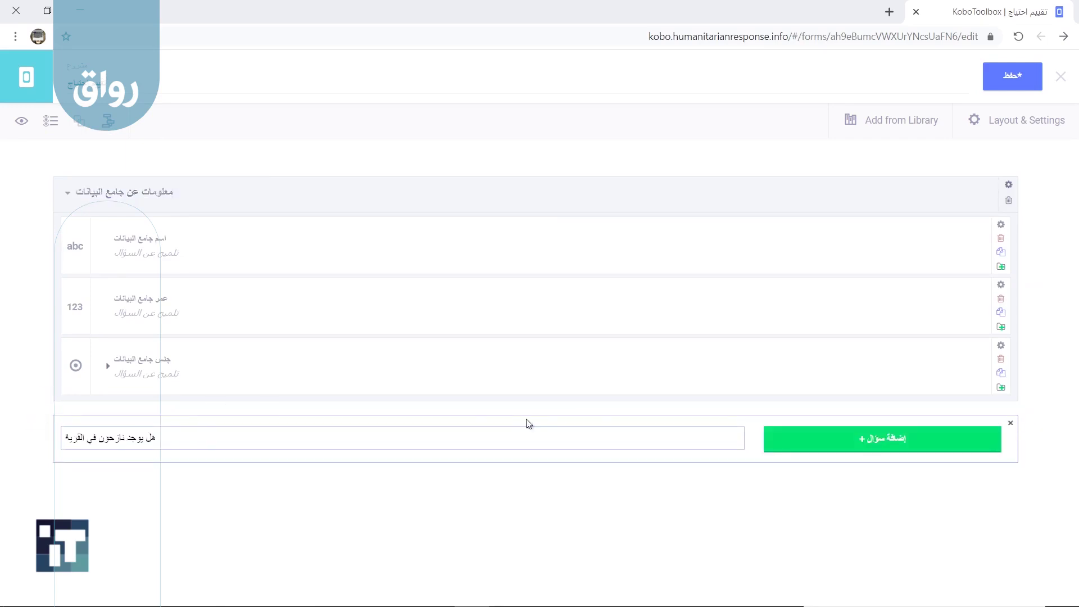
pyautogui.click(809, 438)
pyautogui.click(231, 416)
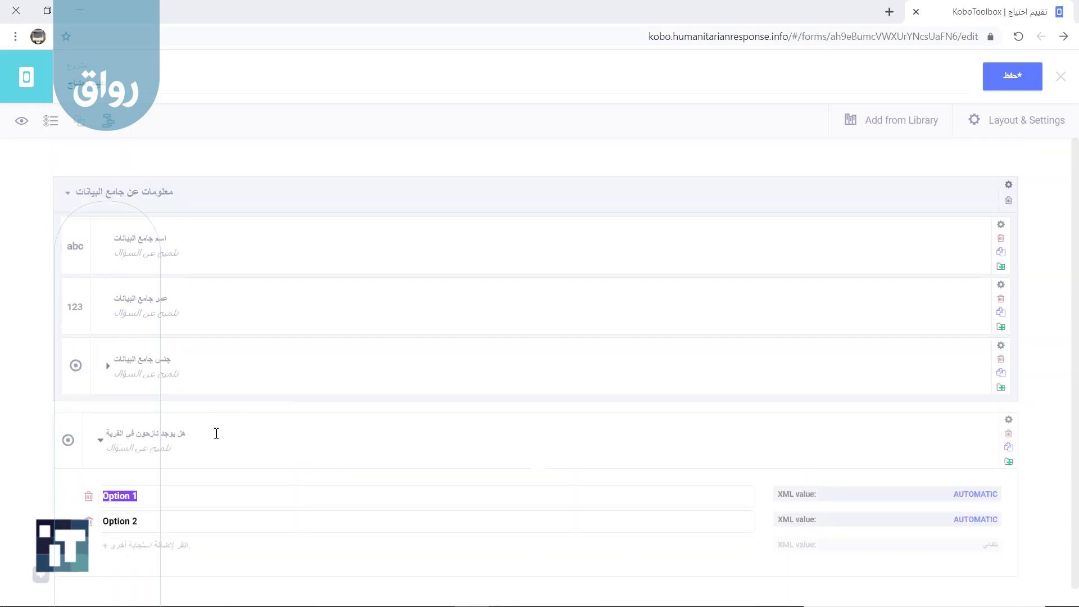
# Give the displaced-people question the options نعم, لا and لا أعرف with XML values yes, no and i_dont-know, and open its settings
pyautogui.write('نعم')
pyautogui.click(135, 520)
pyautogui.write('لا')
pyautogui.click(138, 544)
pyautogui.write('لا أعرف')
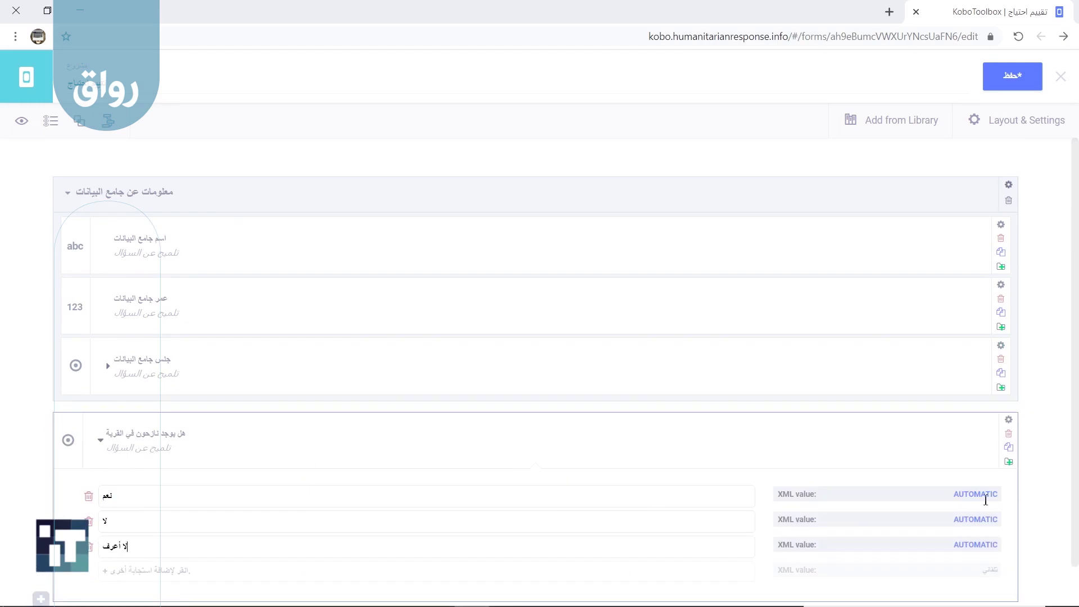
pyautogui.click(985, 499)
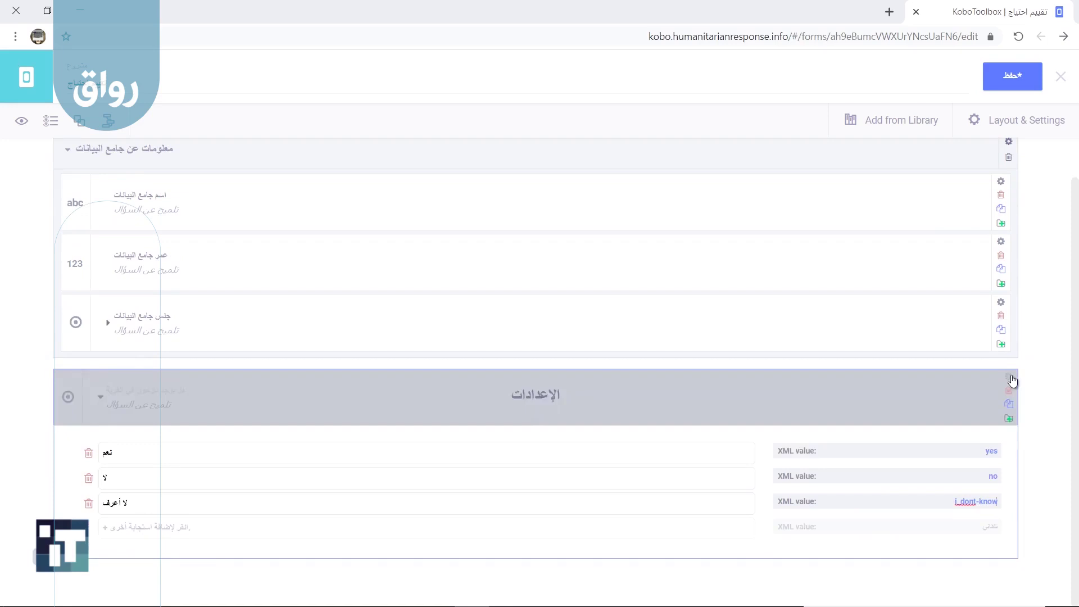
pyautogui.click(1010, 377)
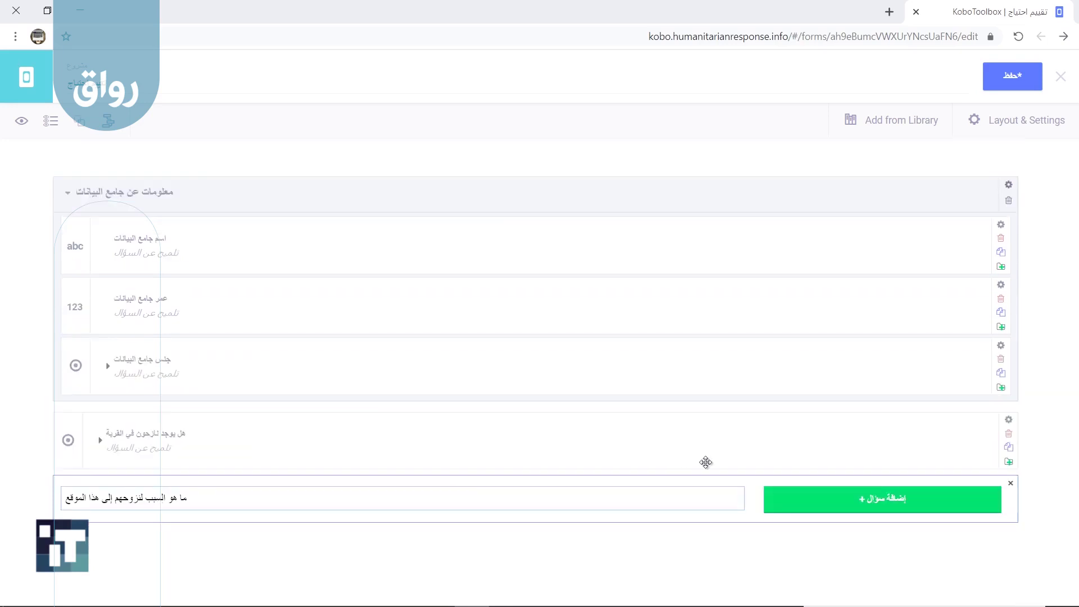
# Add multi-select question "ما هو السبب لنزوحهم إلى هذا الموقع" with أمن (safe), توفر الخدمات الاساسية (service), توفر فرص العمل (job), توفر المساعدات الانسانية (aid), غير ذلك (other)
pyautogui.click(839, 502)
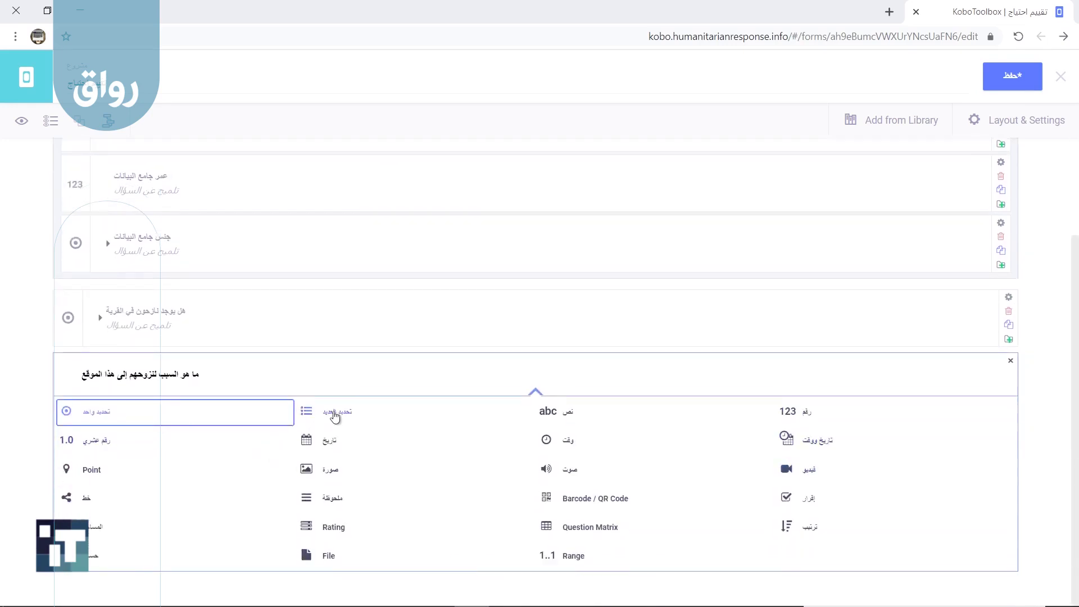
pyautogui.click(331, 431)
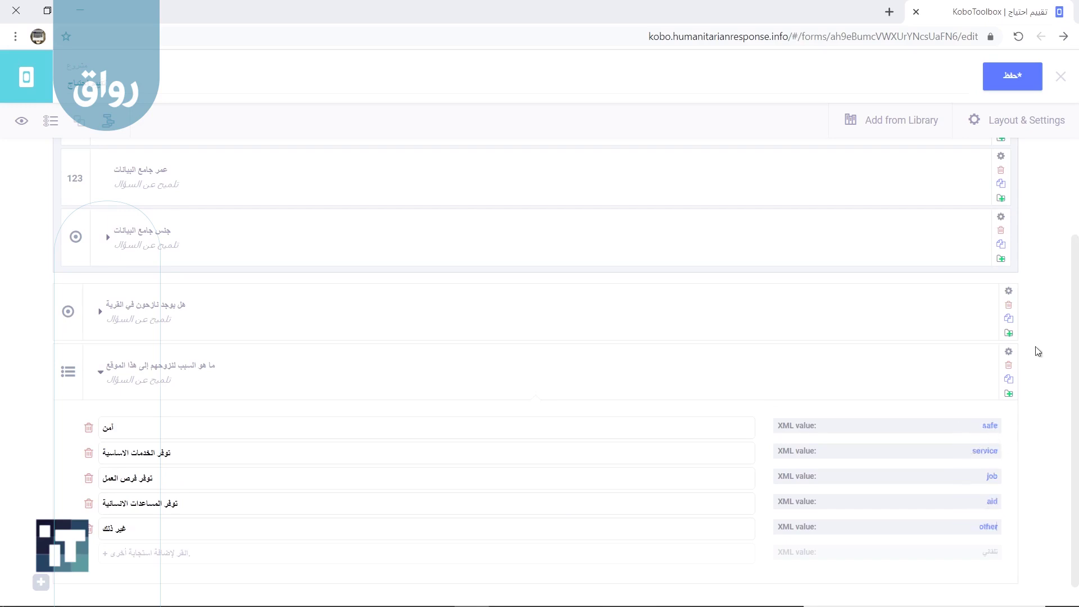
# Make the displacement-reason question mandatory with column name q2, shown only when "هل يوجد نازحون في القرية" equals نعم
pyautogui.click(1009, 351)
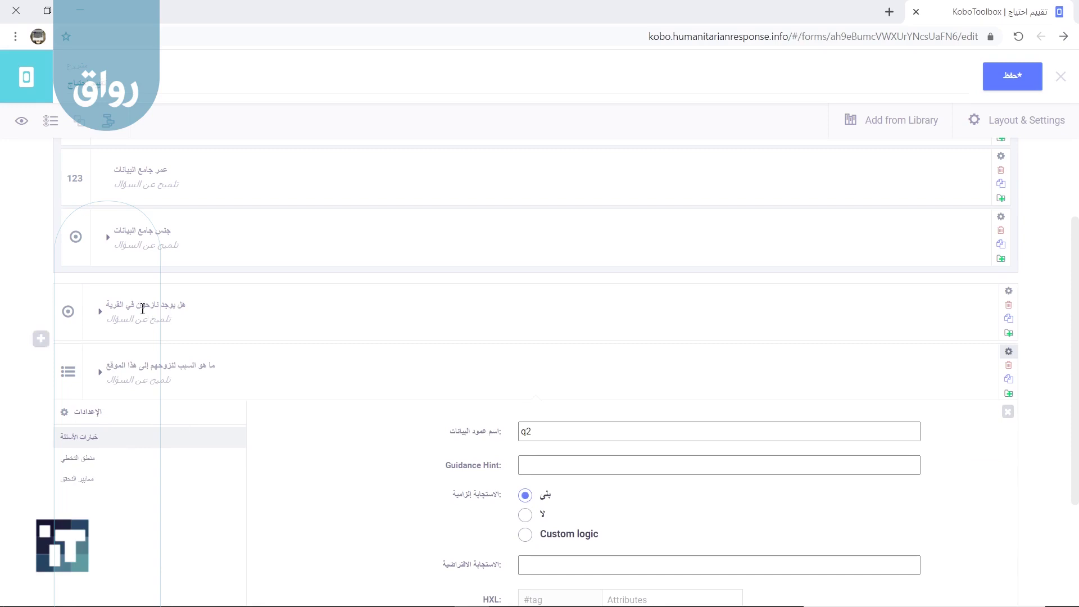
pyautogui.click(84, 467)
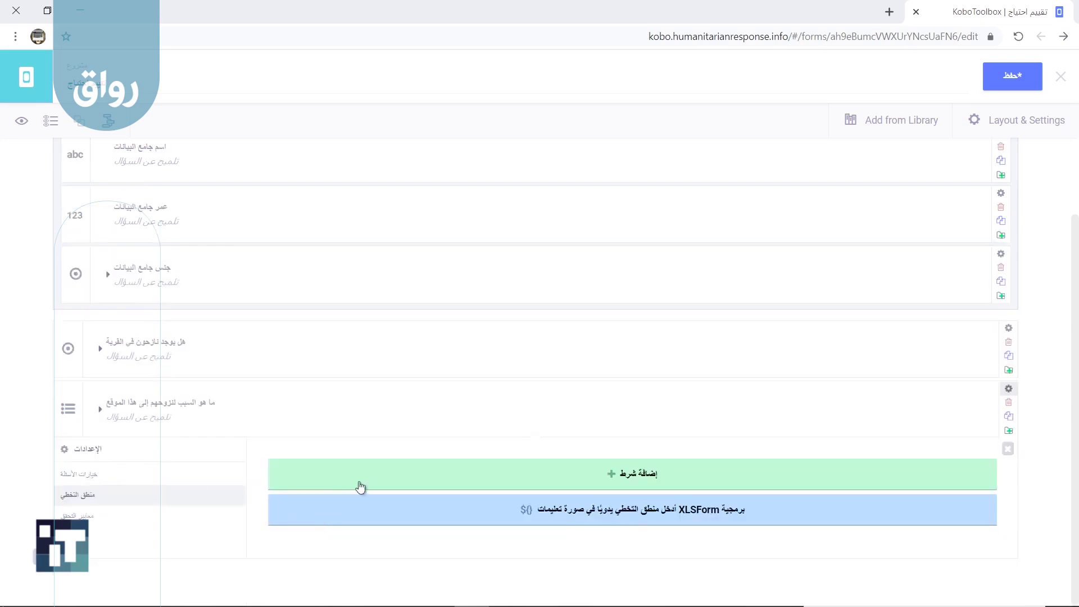
pyautogui.click(383, 472)
pyautogui.click(317, 503)
pyautogui.click(320, 593)
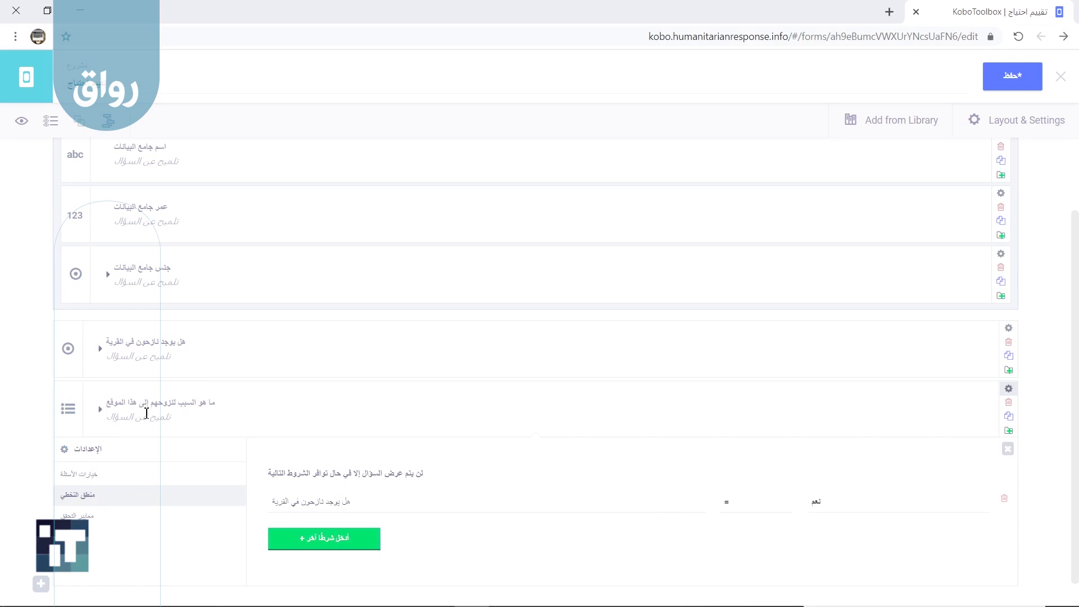
# Add a mandatory text question "غير ذلك" with the data column name _other after the displacement-reason question
pyautogui.click(40, 583)
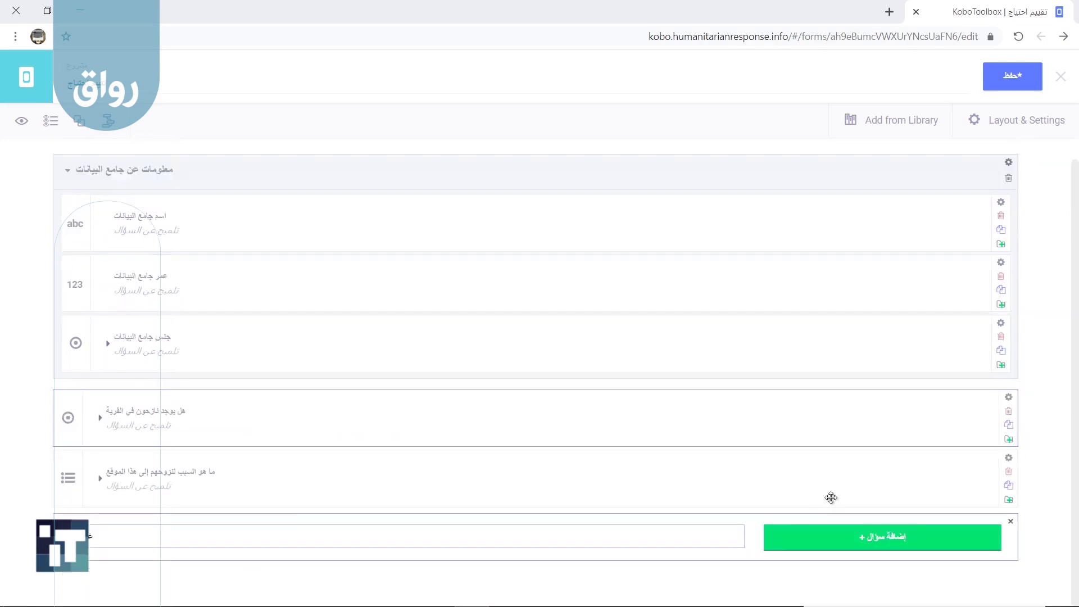
pyautogui.click(819, 538)
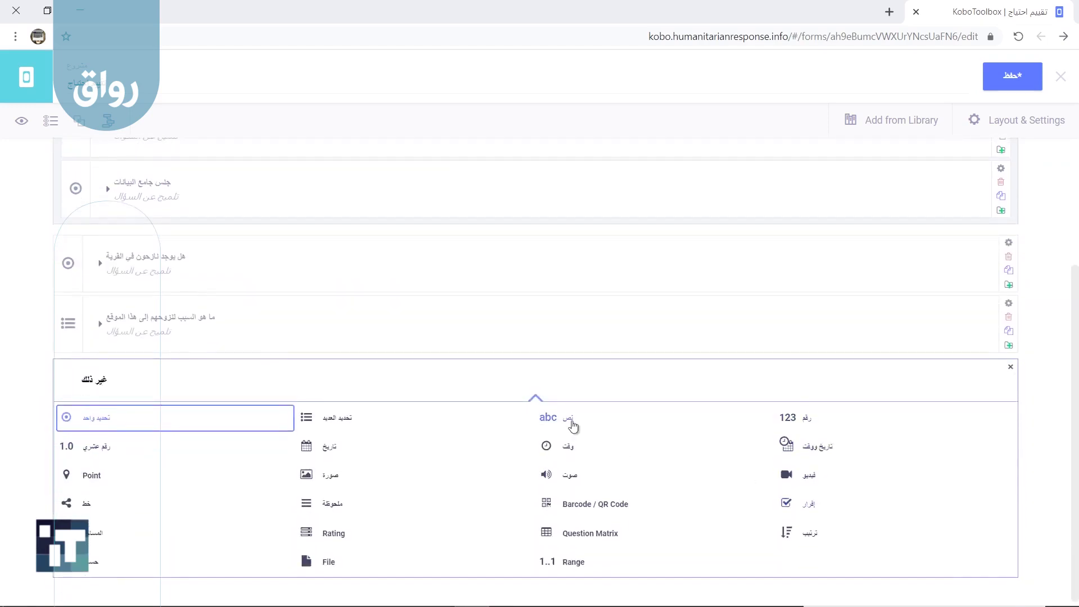
pyautogui.click(574, 423)
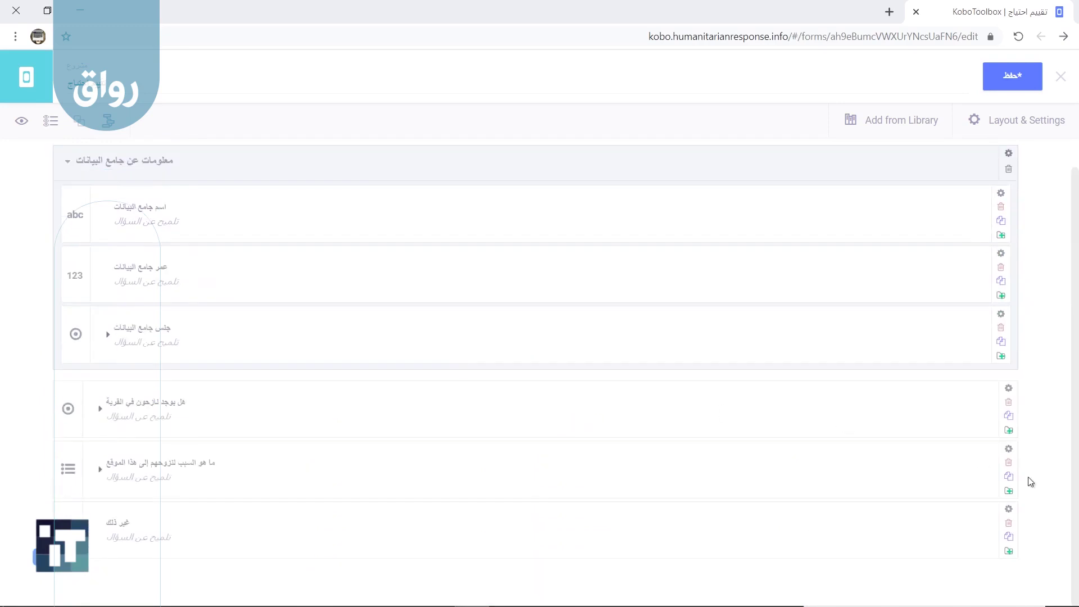
pyautogui.click(1008, 510)
pyautogui.scroll(-5, 659, 574)
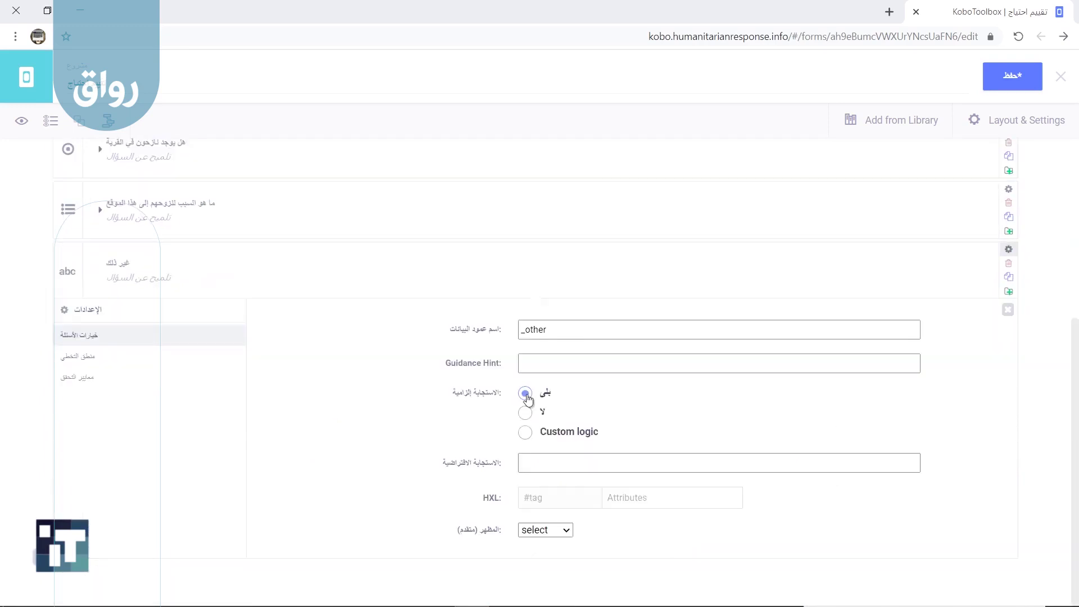
# Show the "غير ذلك" question only when "ما هو السبب لنزوحهم إلى هذا الموقع" equals غير ذلك
pyautogui.click(133, 362)
pyautogui.click(358, 489)
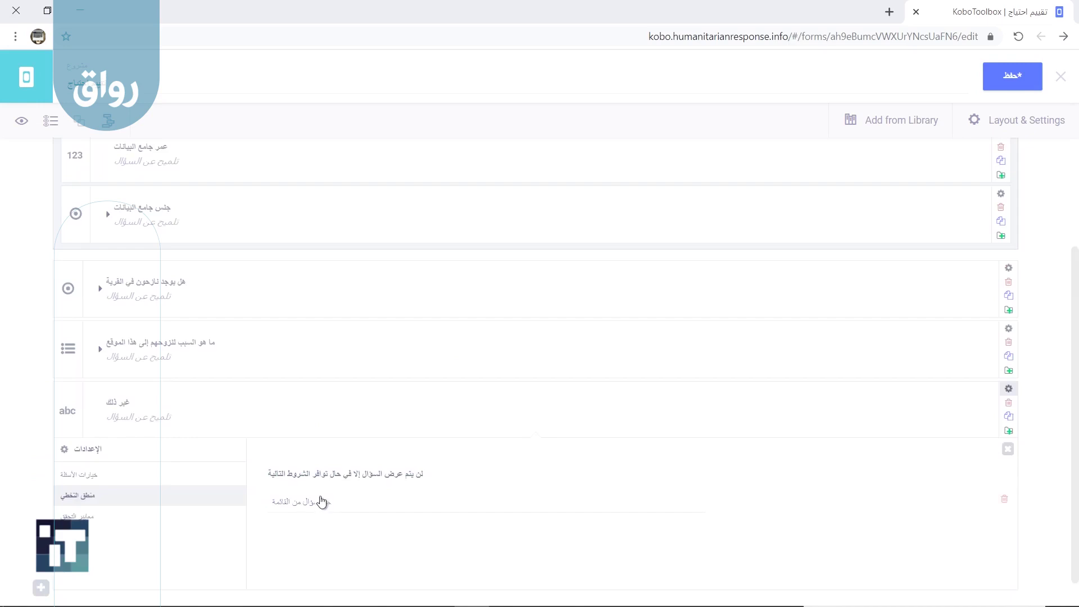
pyautogui.click(320, 502)
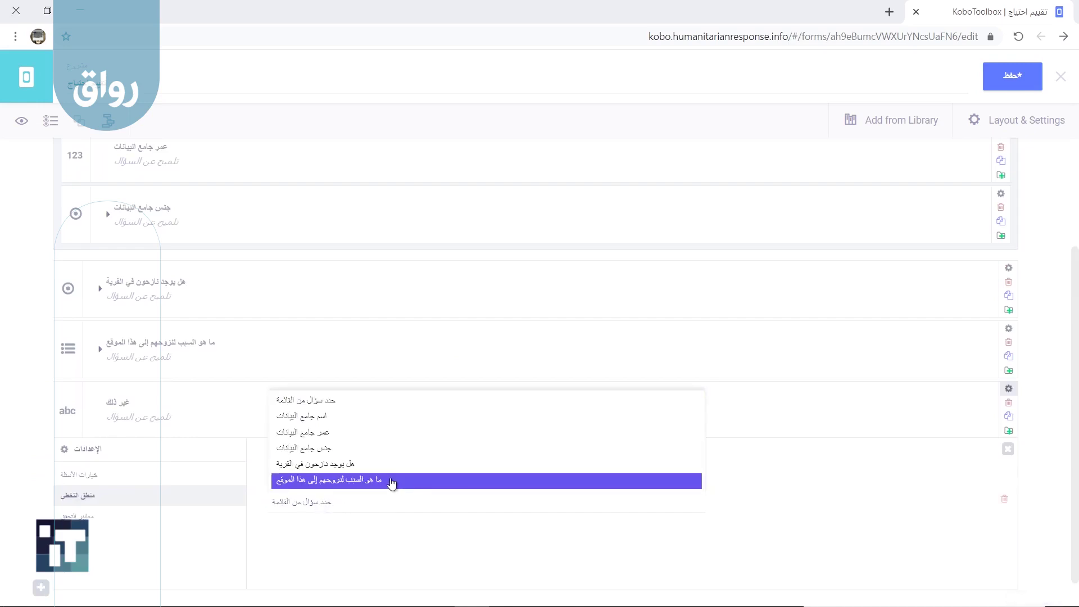
pyautogui.click(392, 482)
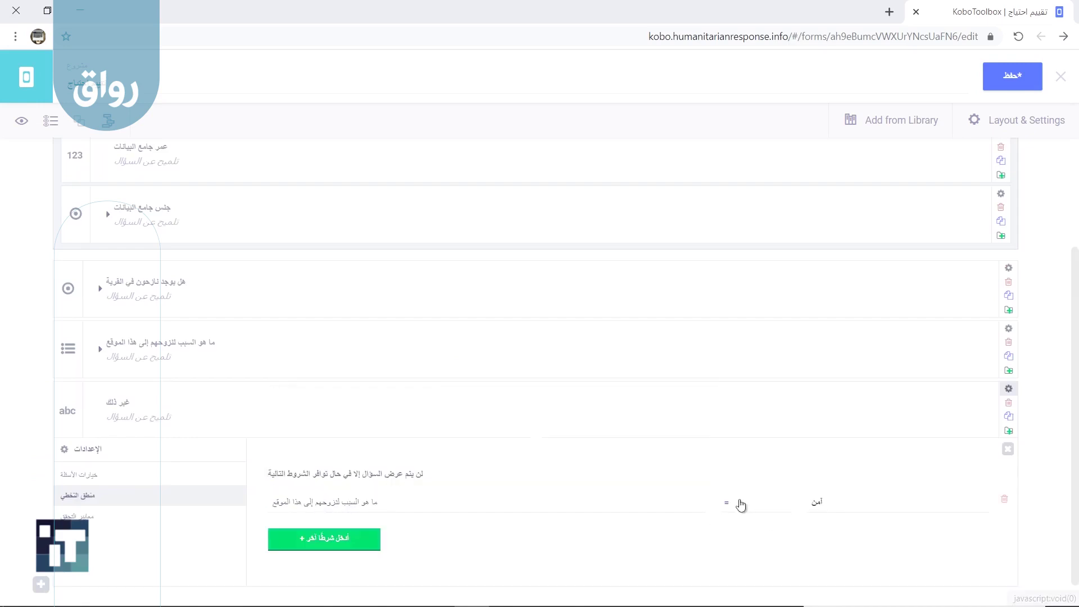
pyautogui.click(817, 509)
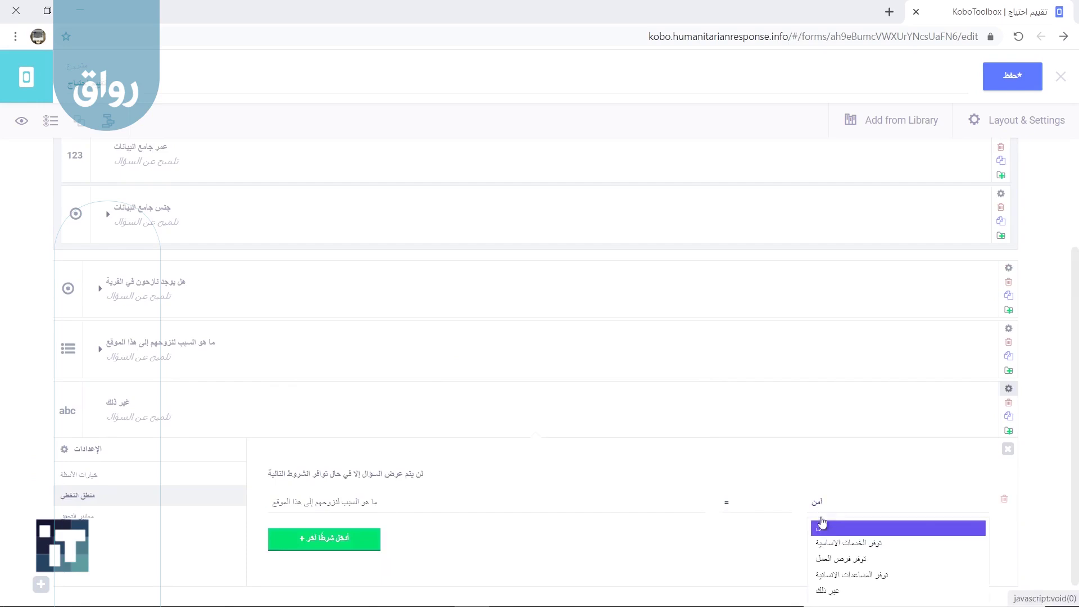
pyautogui.click(827, 591)
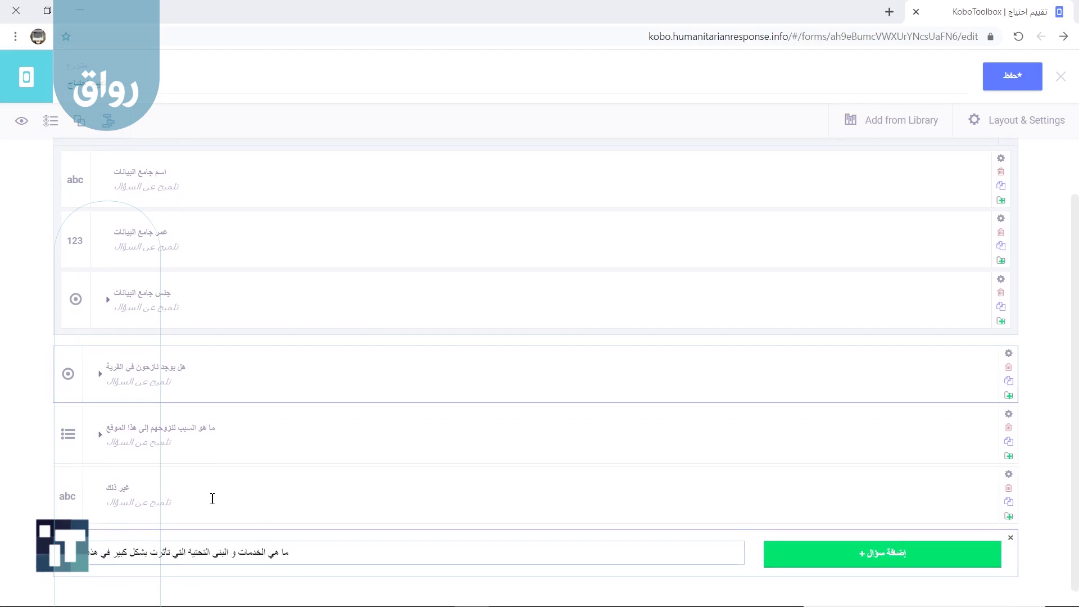
# Add text question "ما هي الخدمات و البنى التحتية التي تأثرت بشكل كبير في هذه القرية" with hint "رتب ثلاث :المرحلة الأولى المرحلة الثانية المرحلة الثالثة"
pyautogui.click(810, 553)
pyautogui.click(570, 441)
pyautogui.click(162, 538)
pyautogui.write('رتب ثلاث :المرحلة الأولى المرحلة الثانية المرحلة الثالثة')
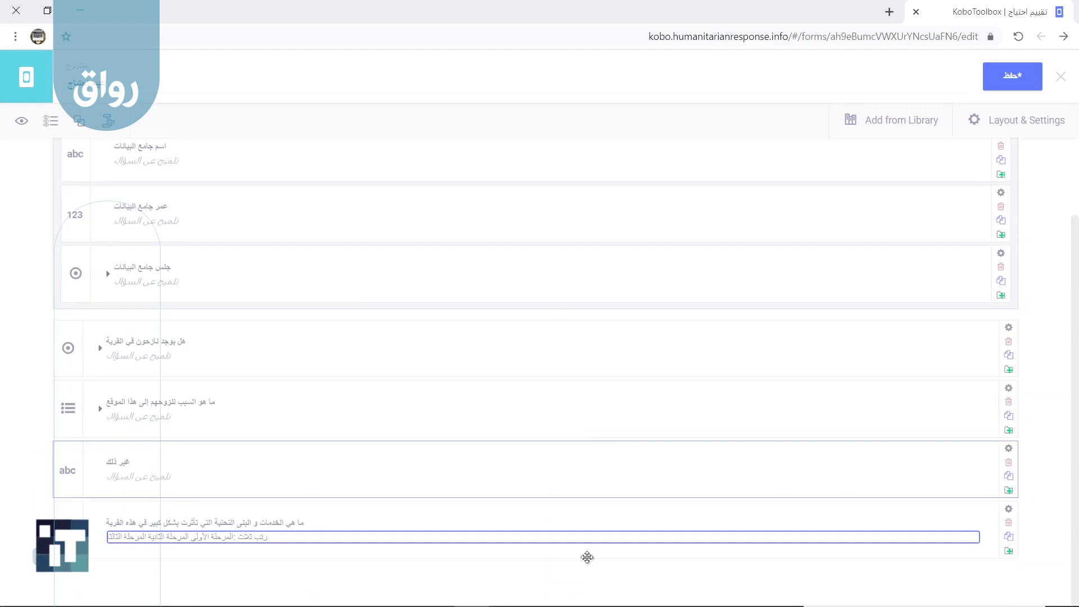
pyautogui.click(1008, 509)
pyautogui.scroll(-4, 1011, 427)
pyautogui.click(1005, 341)
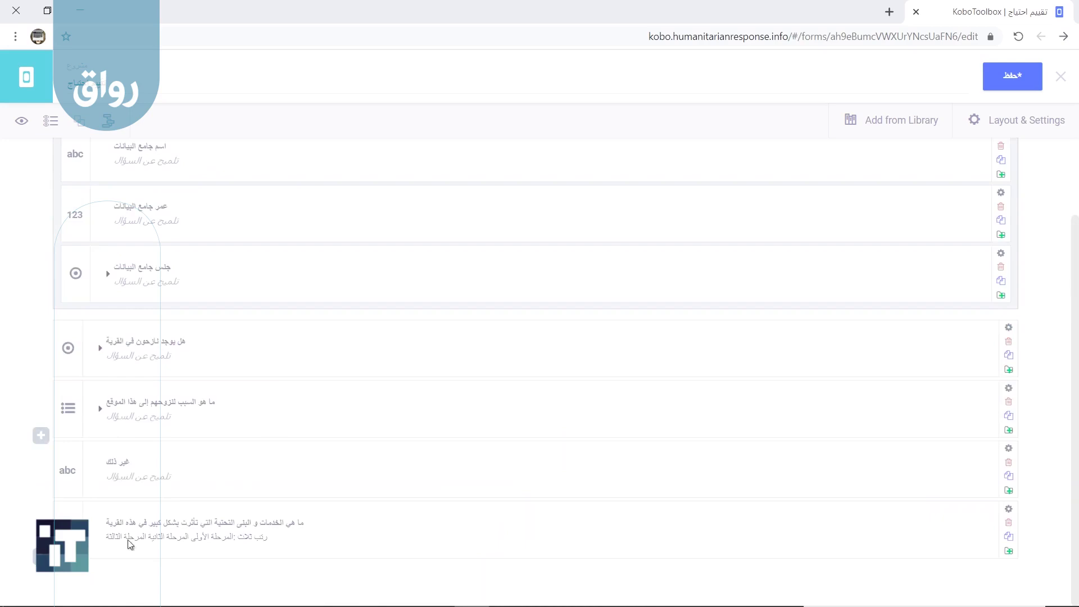
# Add a mandatory number question "كم عدد المناطق الأصلية التي جاء منها النازحون" with the data column name q5
pyautogui.click(41, 586)
pyautogui.hotkey('ctrl', 'v')
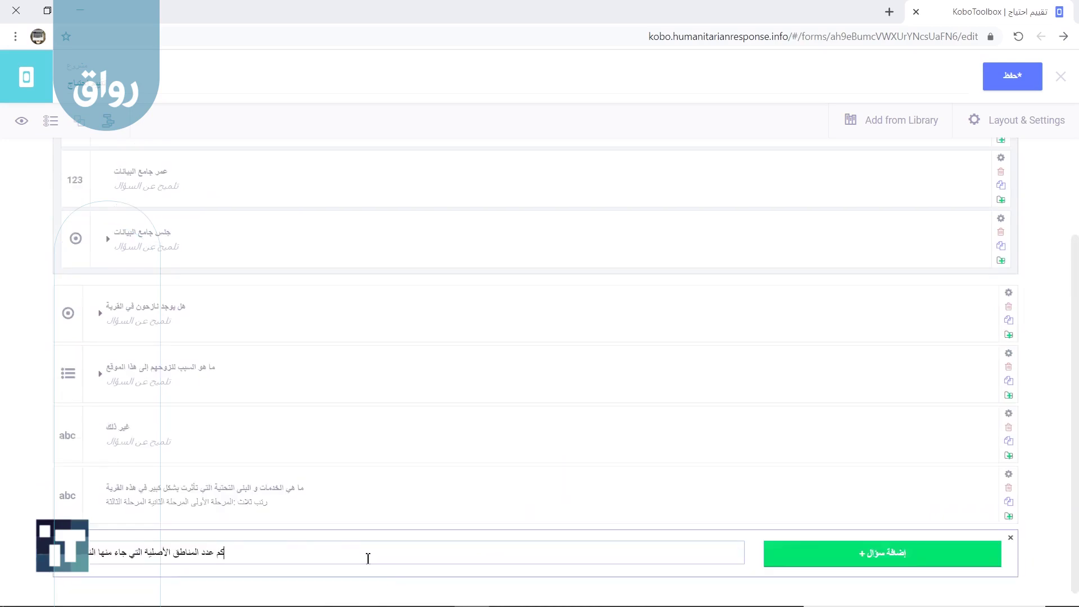
pyautogui.click(786, 560)
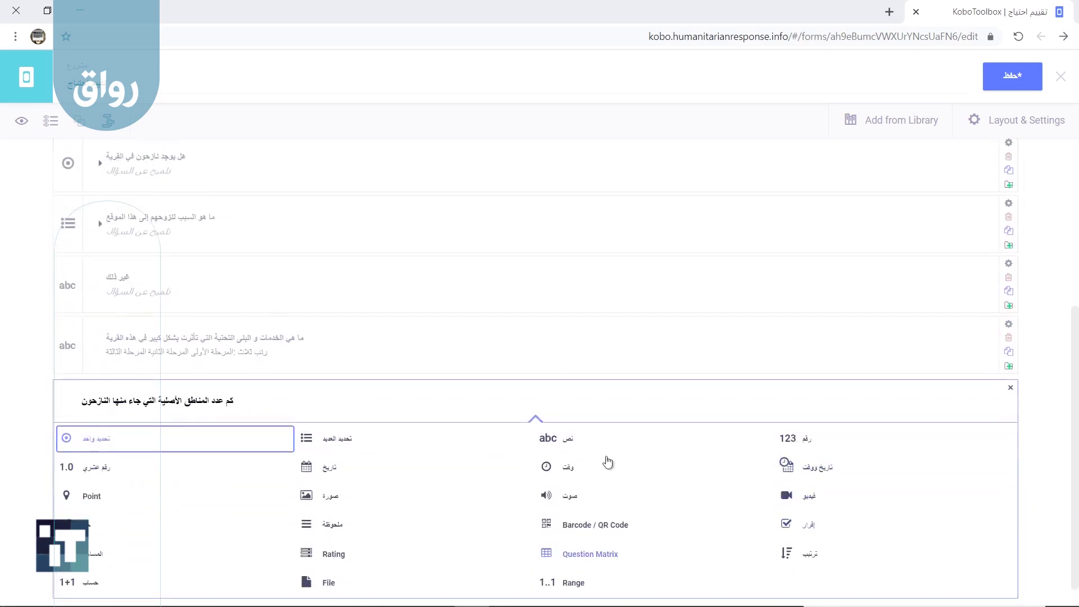
pyautogui.click(787, 437)
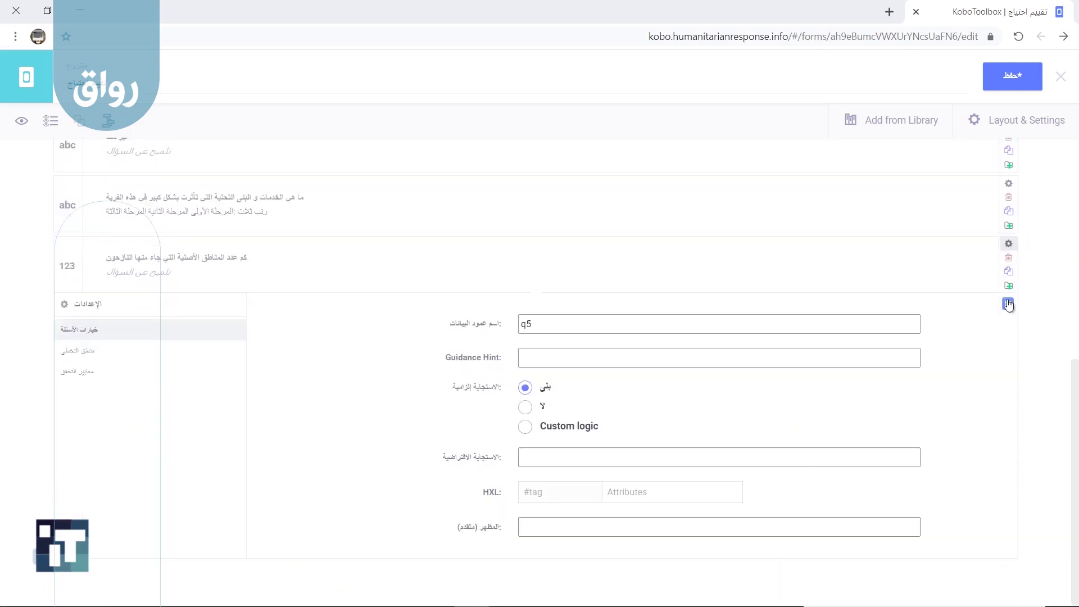
# Add mandatory single-select question "هل يمكن أن تزودني أكثر المناطق الأصلية التي جاء منها النازحون" with options نعم and لا and column name q5_001
pyautogui.click(40, 562)
pyautogui.write('هل يمكن أن تزودني أكثر المناطق الأصلية التي جاء منها النا')
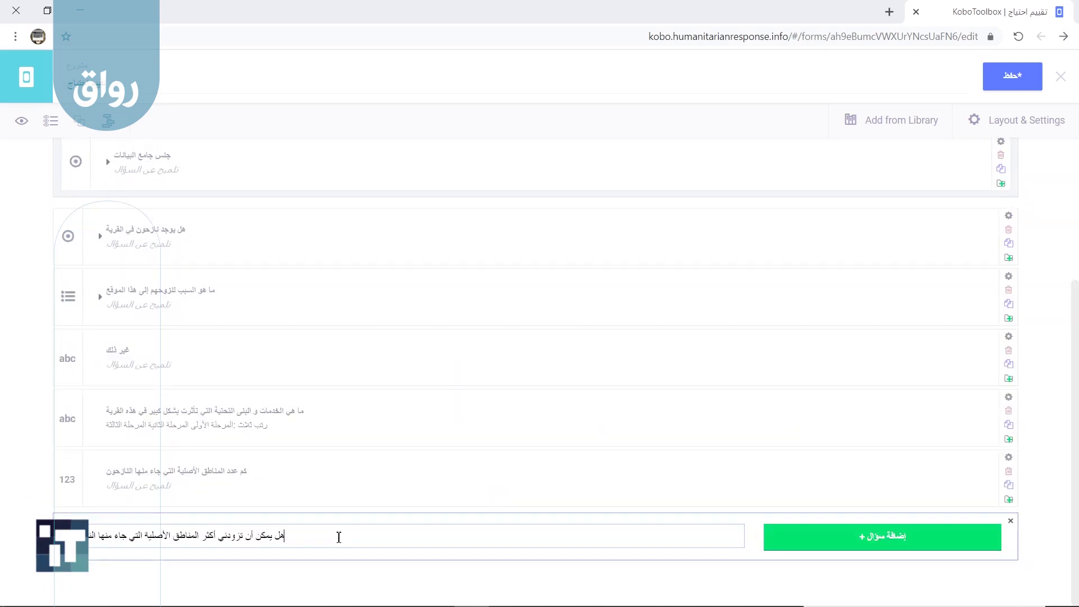
pyautogui.click(825, 534)
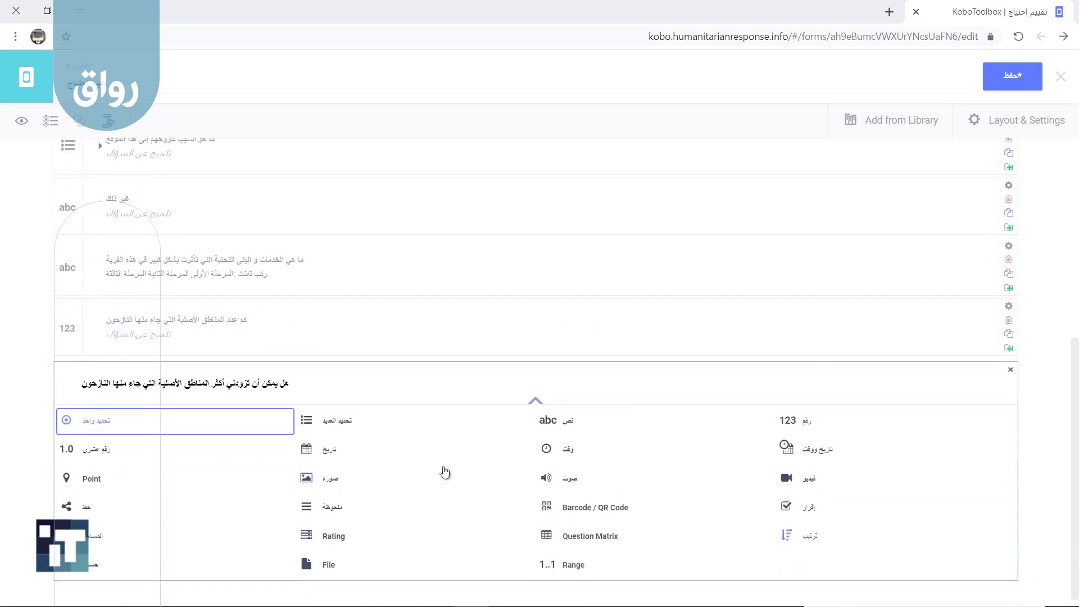
pyautogui.click(101, 424)
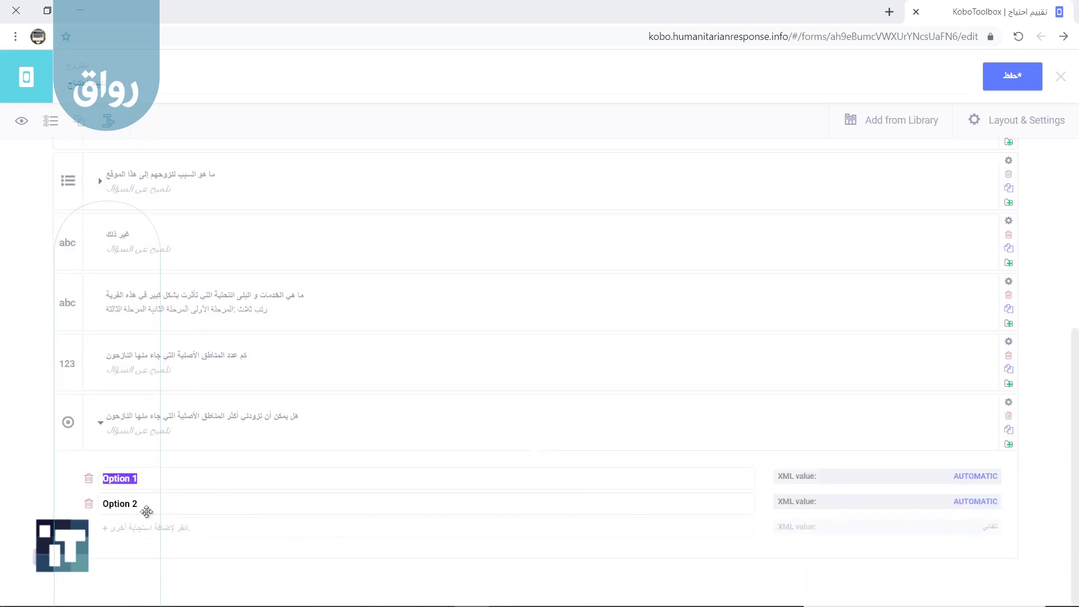
pyautogui.write('نعم')
pyautogui.click(144, 508)
pyautogui.write('لا')
pyautogui.click(1009, 402)
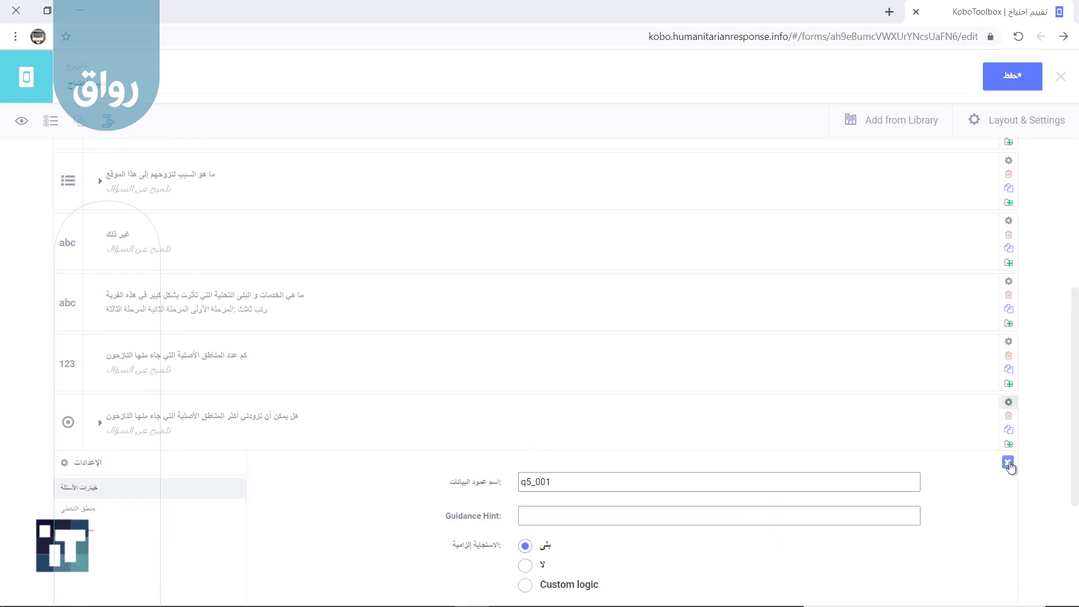
pyautogui.click(1010, 465)
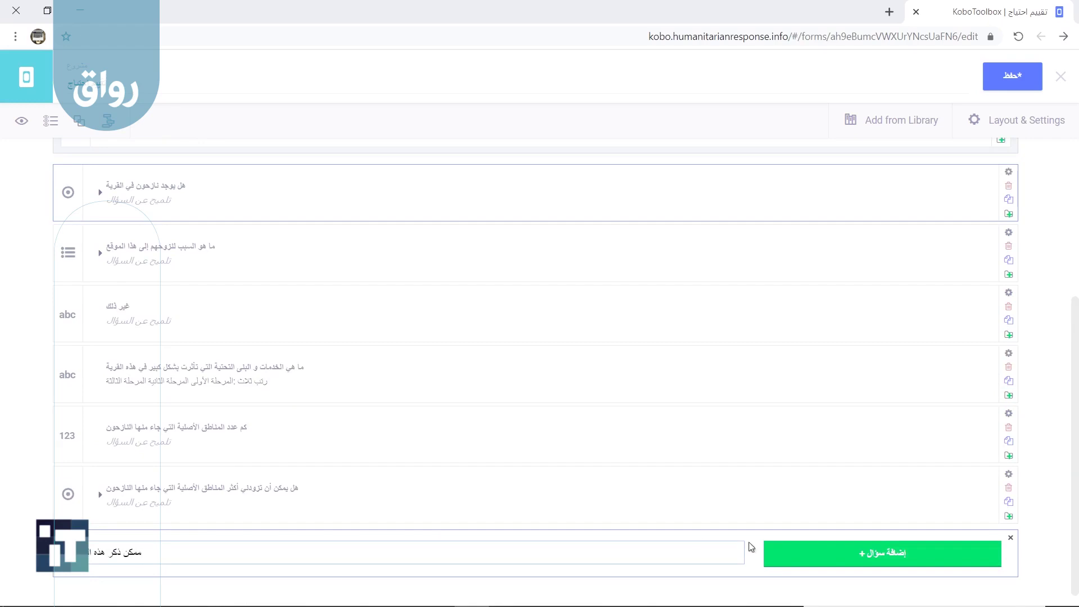
# Add a mandatory text question "ممكن ذكر هذه المناطق" with column name q6, shown only when the preceding question equals نعم
pyautogui.click(775, 557)
pyautogui.click(1009, 509)
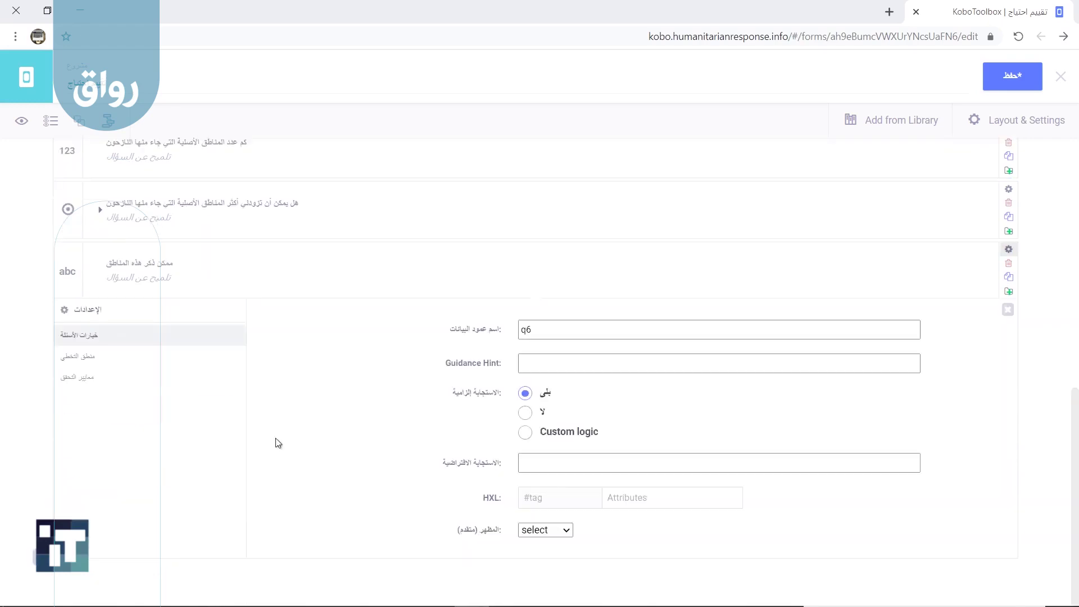
pyautogui.click(84, 357)
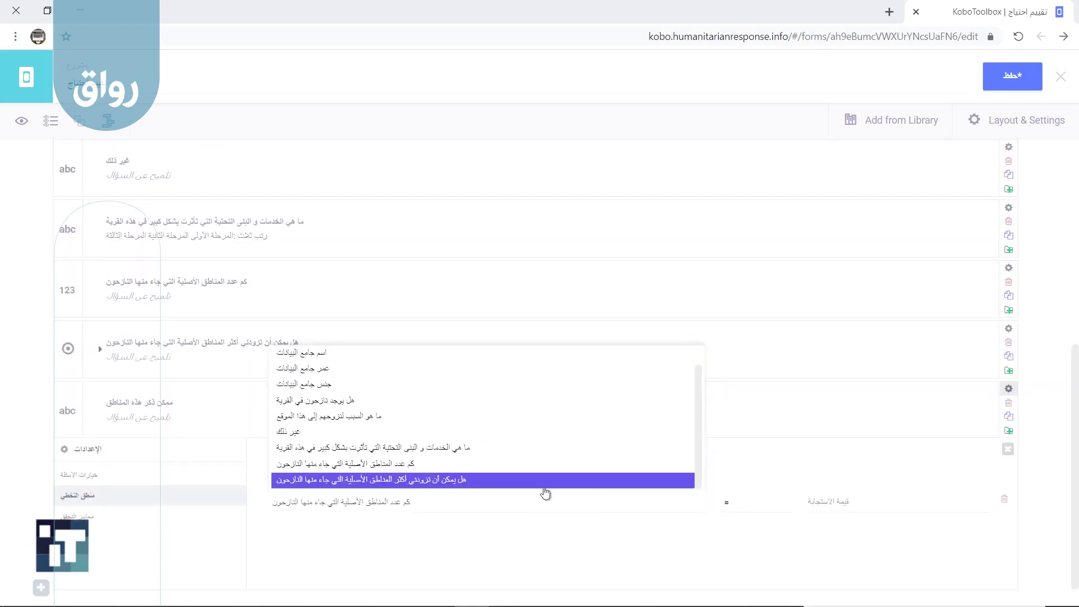
pyautogui.click(549, 482)
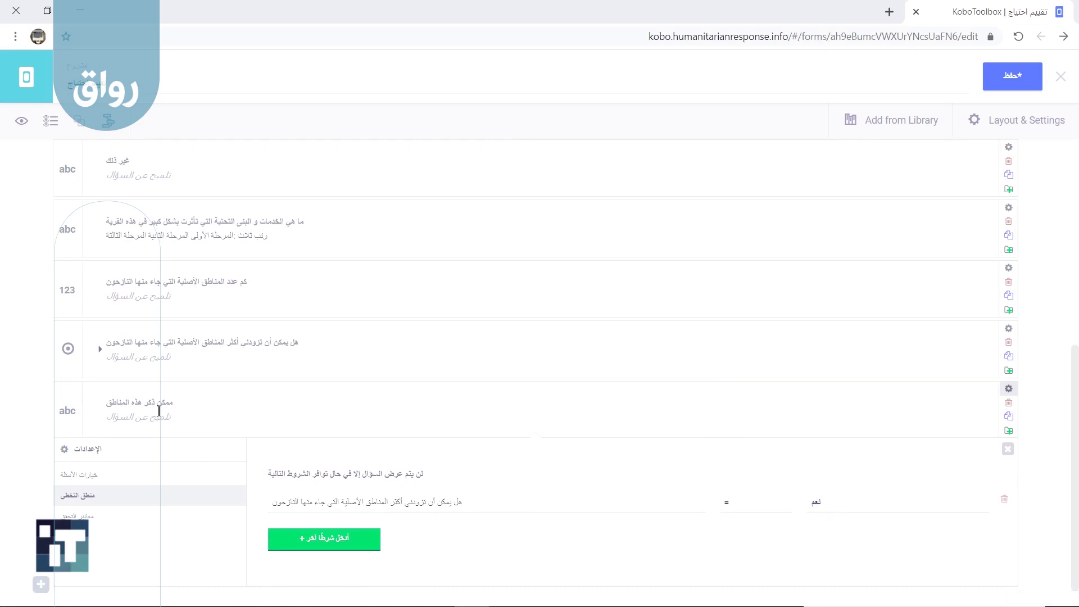
pyautogui.click(1007, 449)
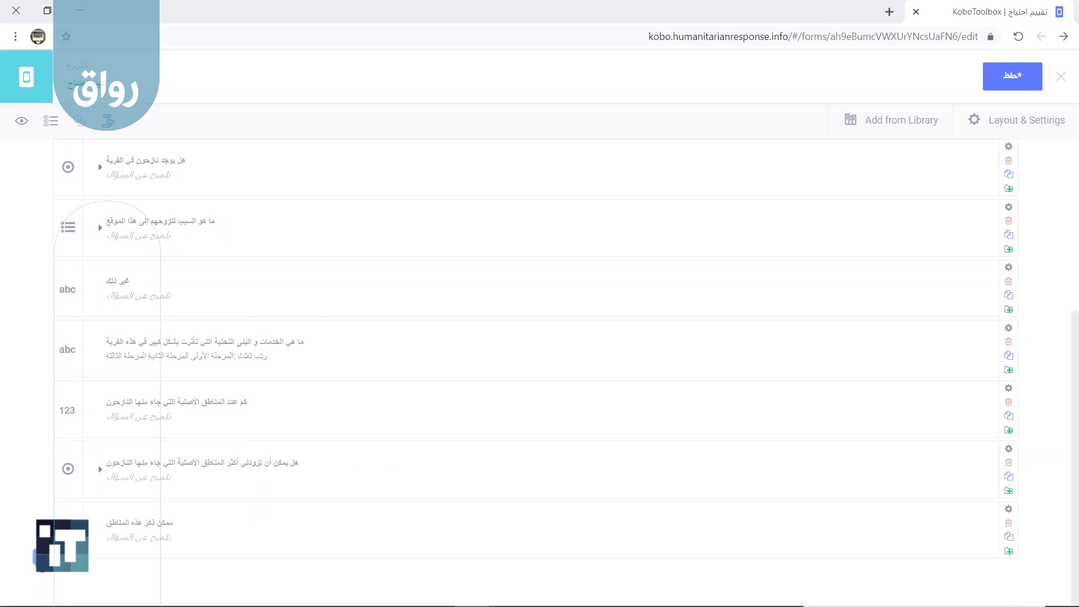
# Enter the new question "من أين يمكن للأسر في القرية الحصول على المواد الغير الغذائية" at the end of the form
pyautogui.click(42, 557)
pyautogui.hotkey('ctrl', 'v')
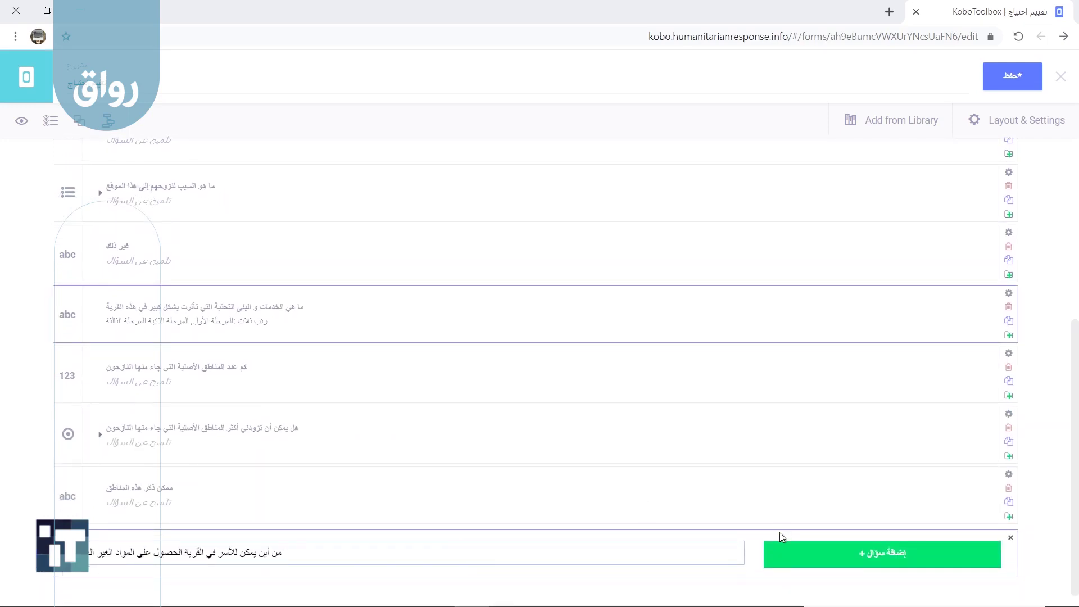
pyautogui.click(780, 553)
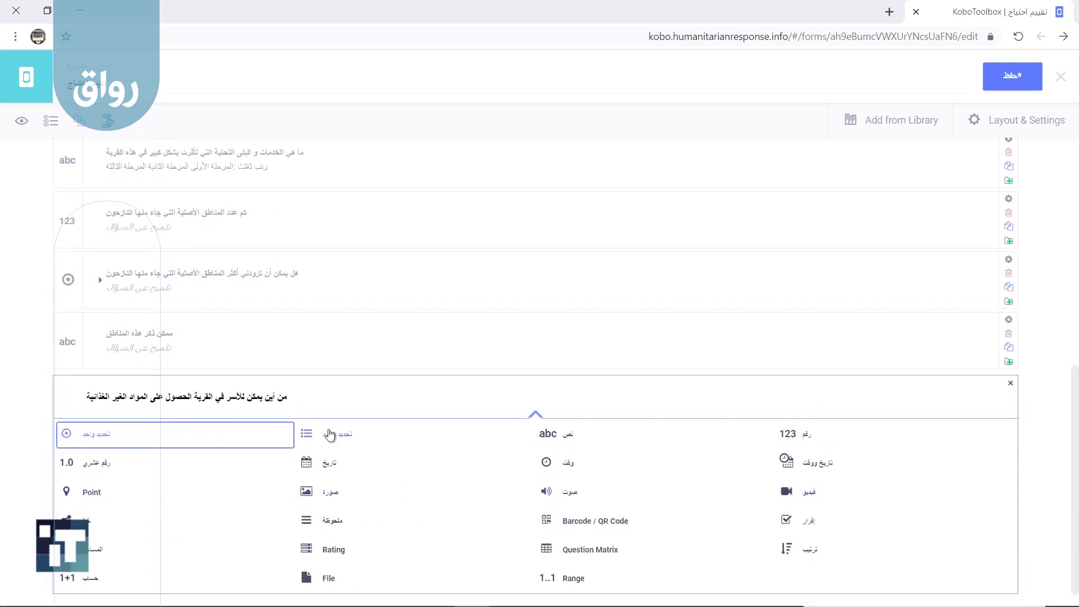
# Make it mandatory multi-select: من خلال توزيع المواد الغير غذائية المجانية من قبل المنظمات الإنسانية، من خلال الاسواق، من خلال الأقارب أو الأصدقاء، لا أعرف، أخرى (XML 1–5)
pyautogui.click(330, 434)
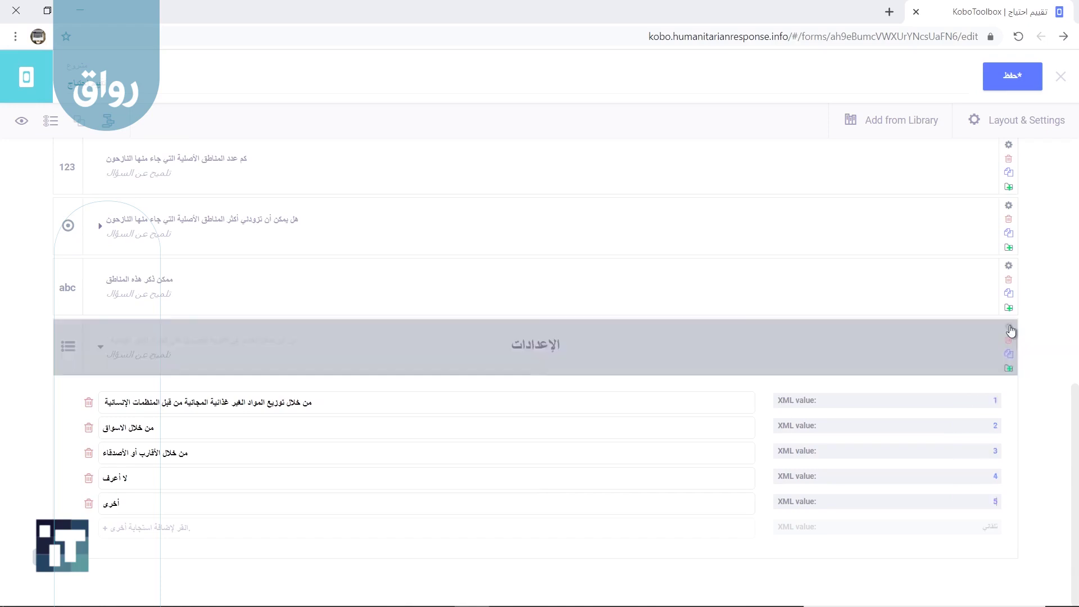
pyautogui.click(1010, 330)
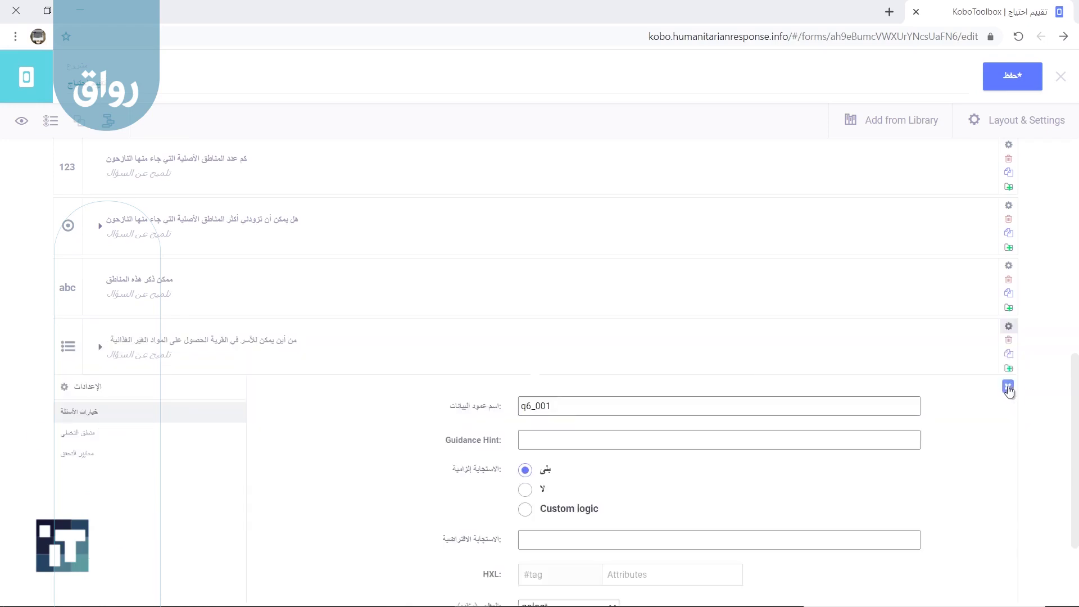
pyautogui.click(1008, 388)
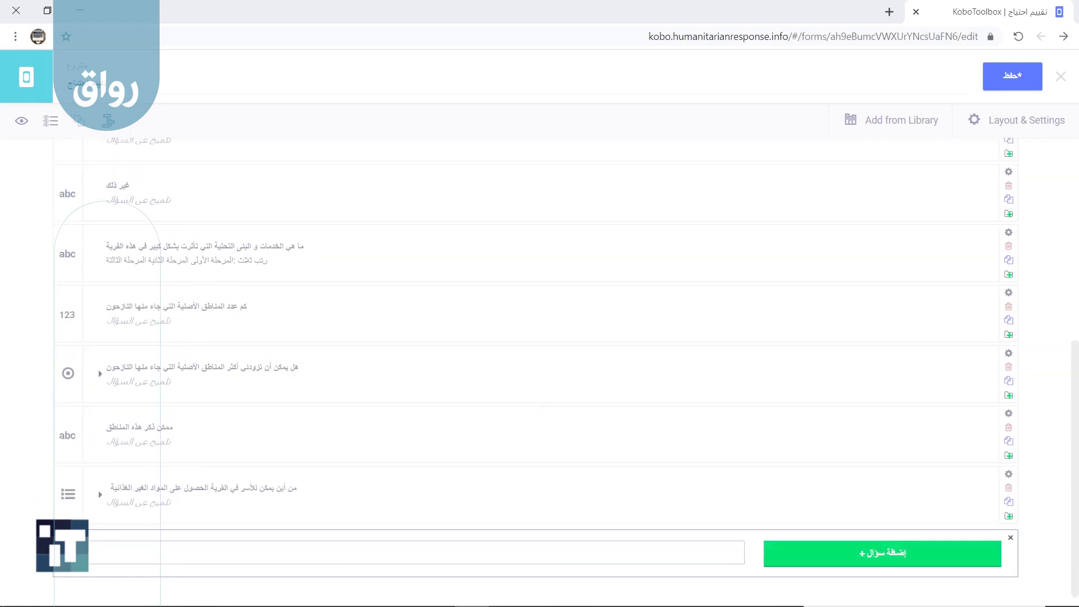
# Add a mandatory text question "غير ذلك" with the data column name other_6 after the non-food items question
pyautogui.click(815, 552)
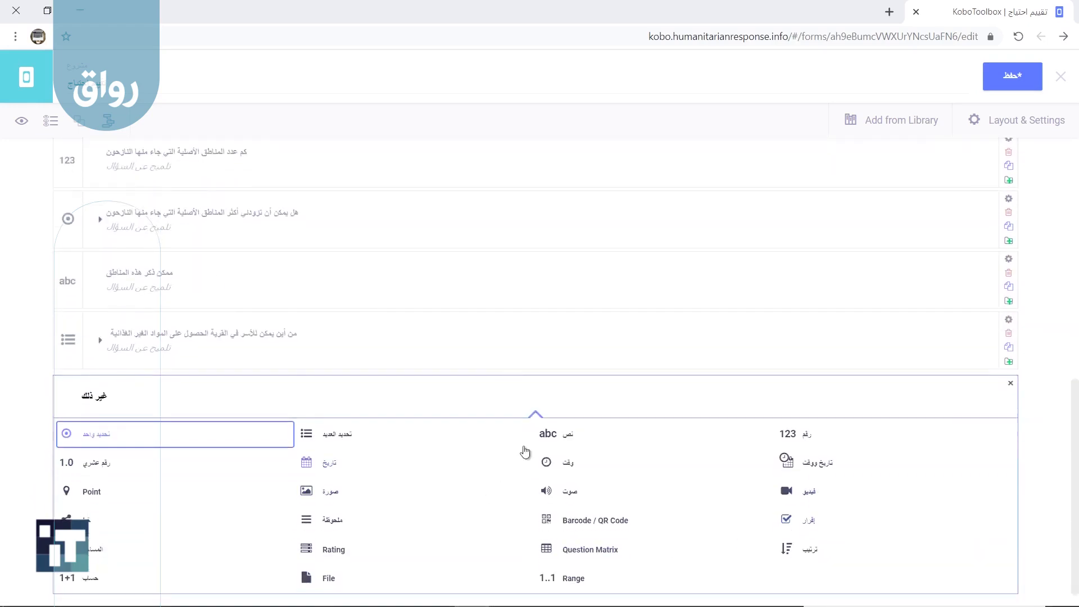
pyautogui.click(562, 436)
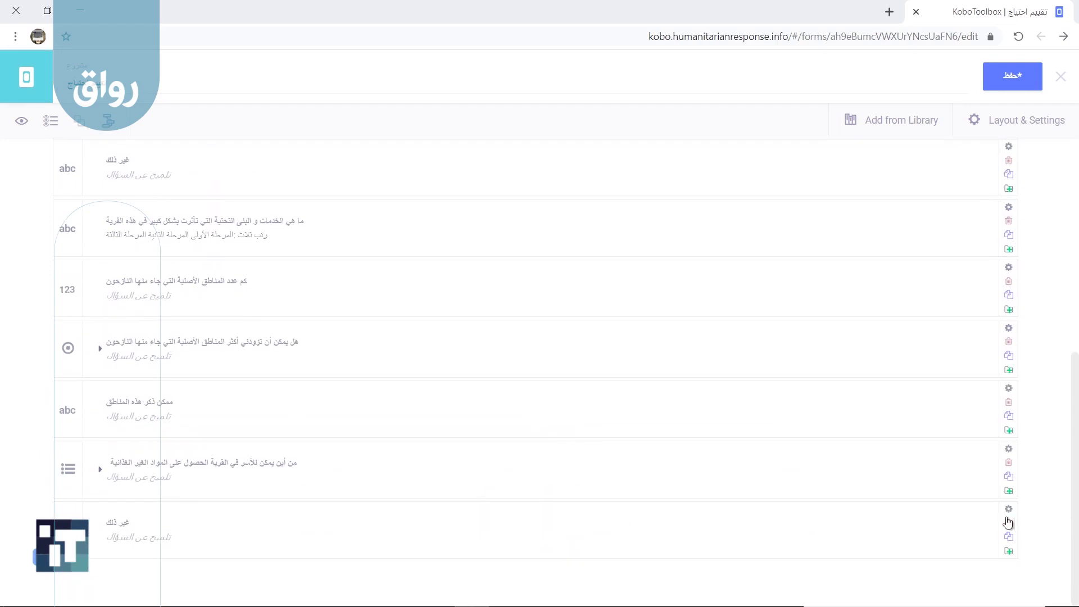
pyautogui.click(1009, 512)
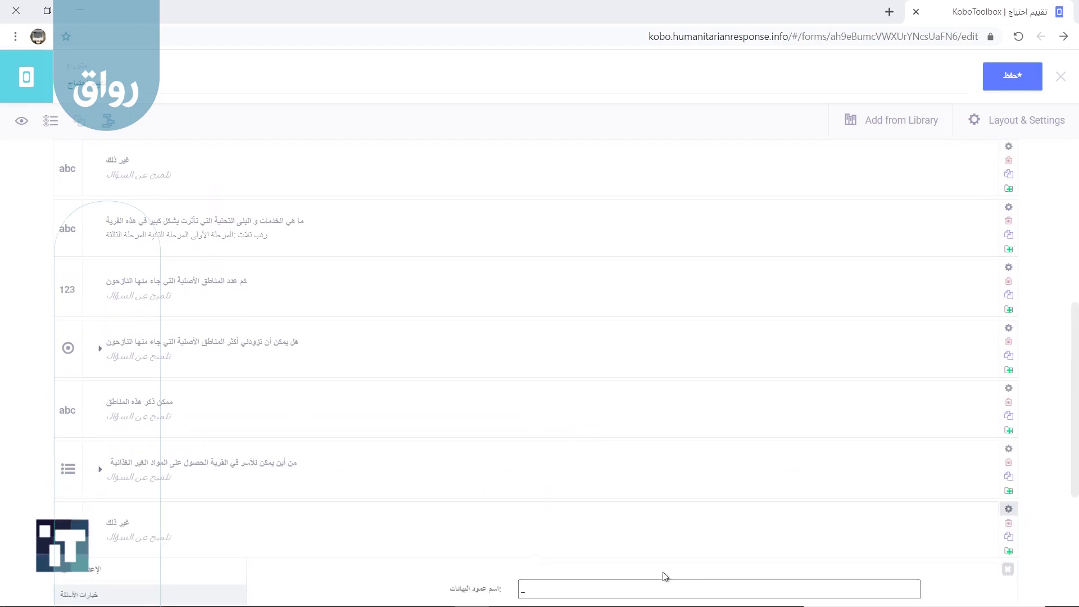
pyautogui.scroll(-5, 665, 576)
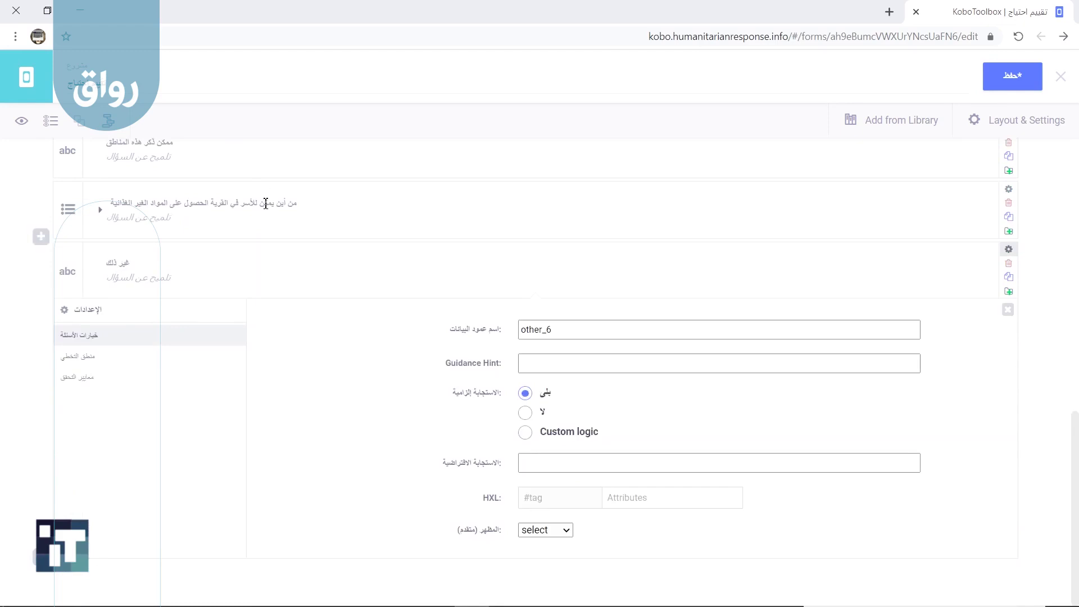
# Show this "غير ذلك" question only when "من أين يمكن للأسر في القرية الحصول على المواد الغير الغذائية" equals أخرى
pyautogui.click(115, 356)
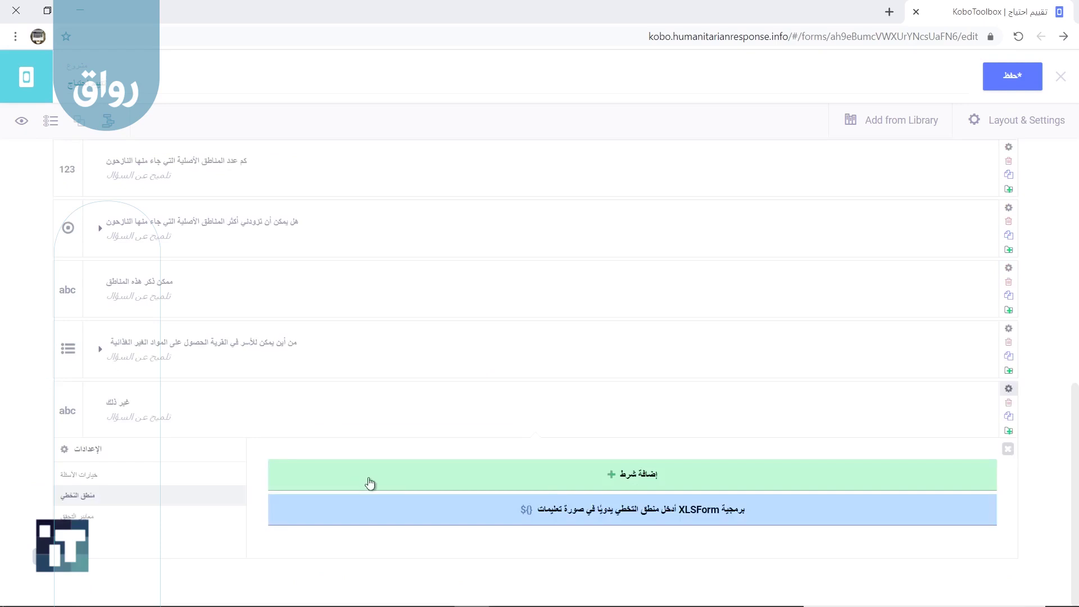
pyautogui.click(369, 482)
pyautogui.click(312, 502)
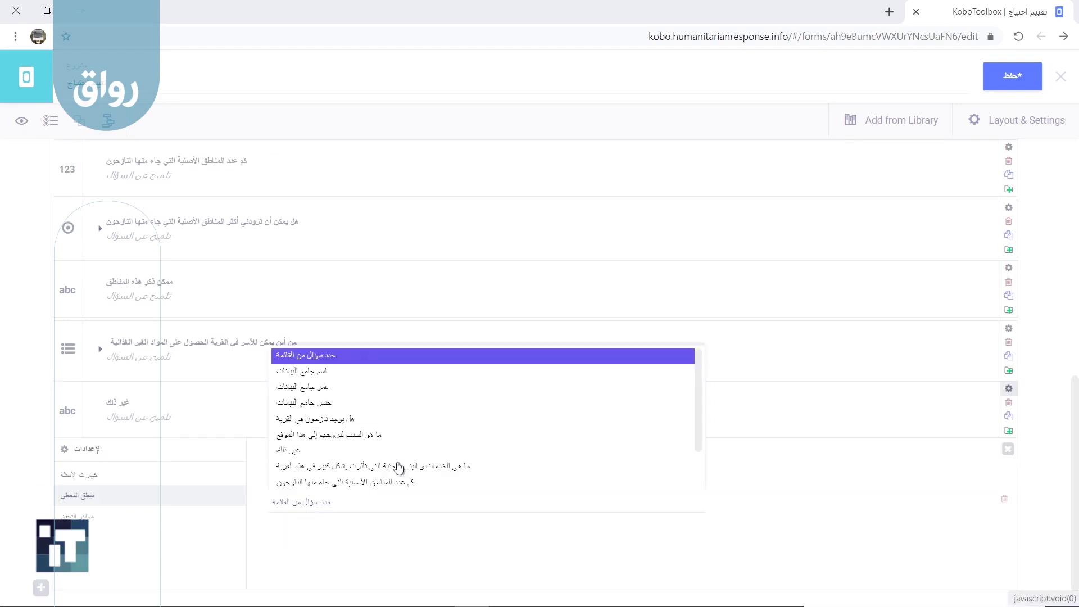
pyautogui.scroll(-1, 702, 461)
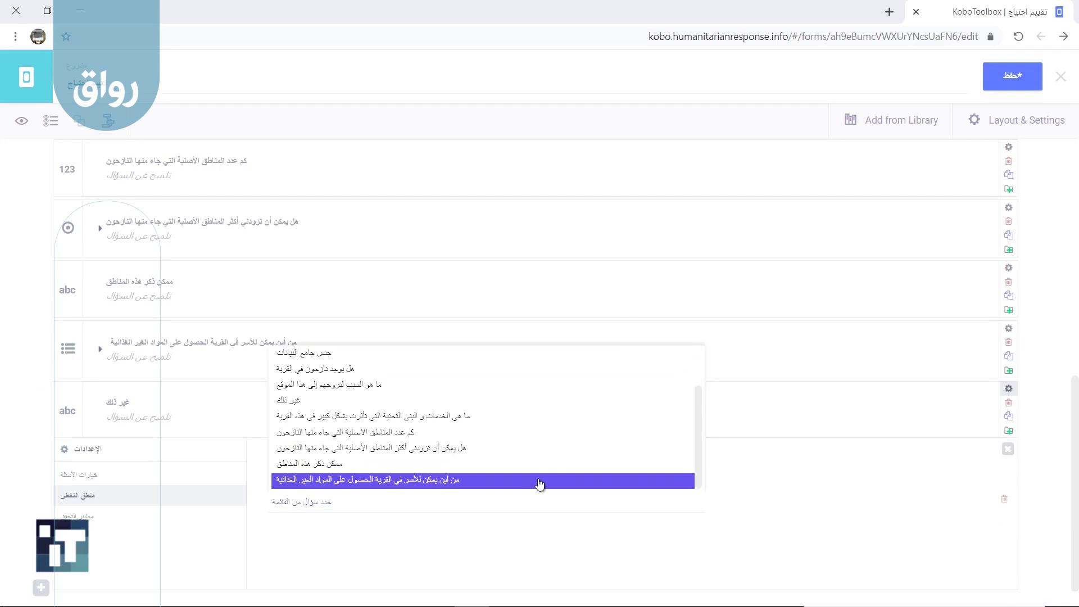
pyautogui.click(540, 483)
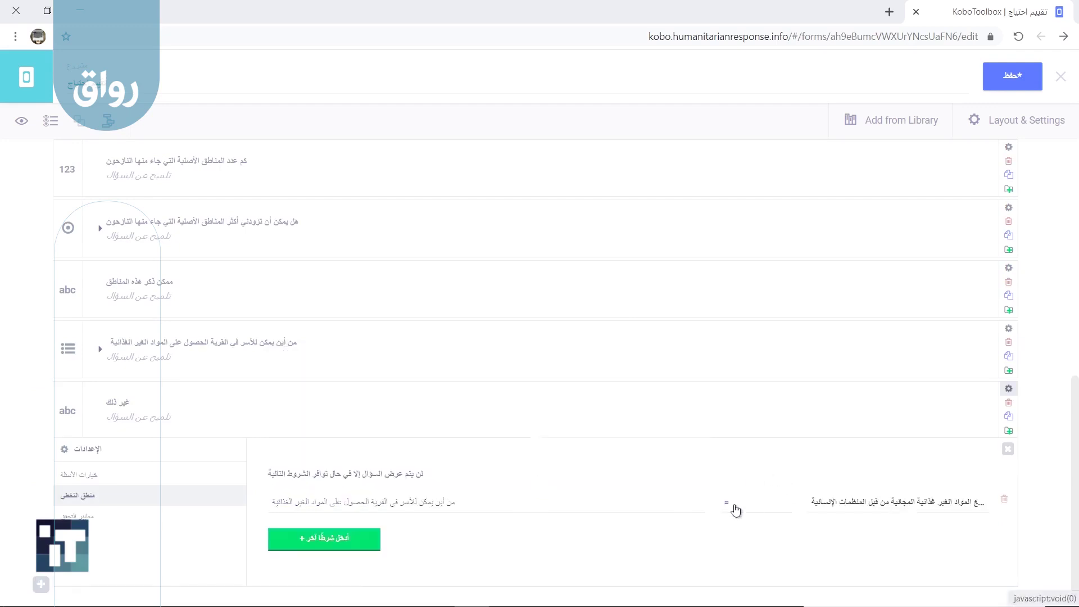
pyautogui.click(860, 504)
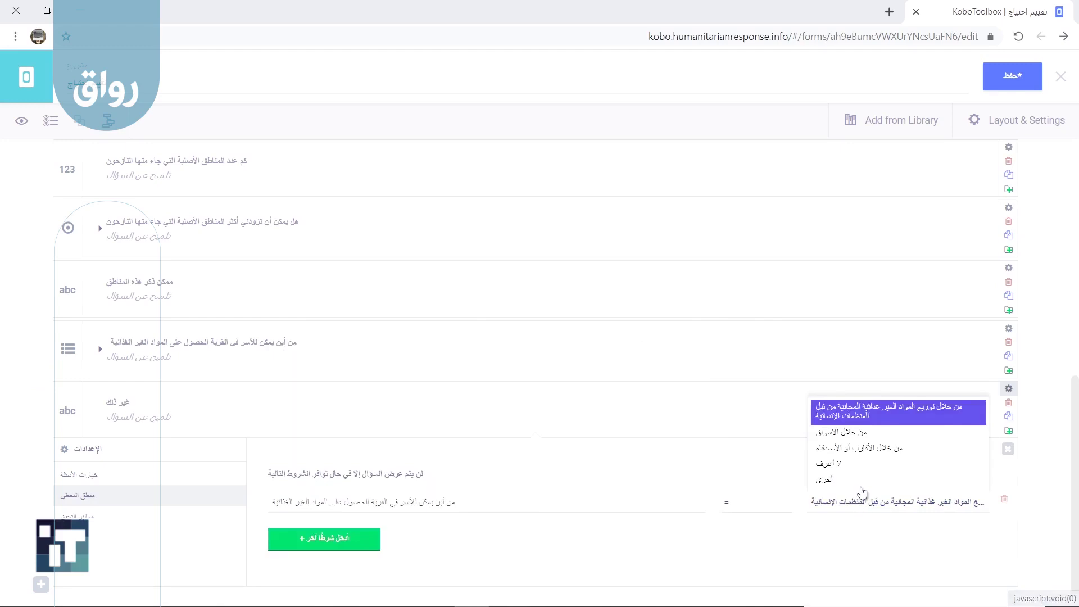
pyautogui.click(863, 484)
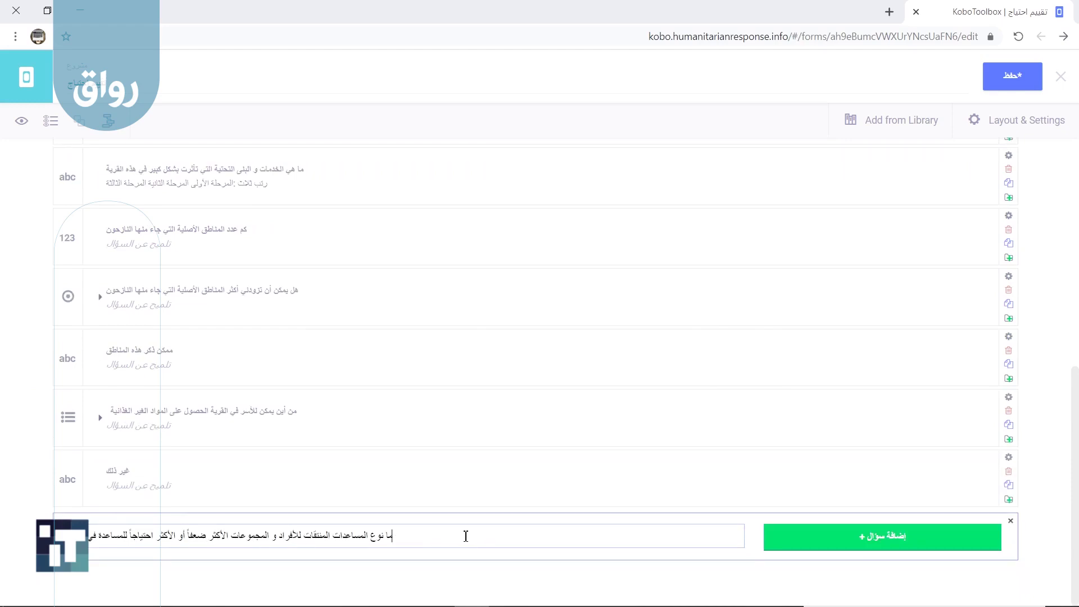
# Add the multi-select question "ما نوع المساعدات المنتقات للأفراد و المجموعات الأكثر ضعفاً أو الأكثر احتياجاً للمساعدة في القرية" at the form's end
pyautogui.click(872, 548)
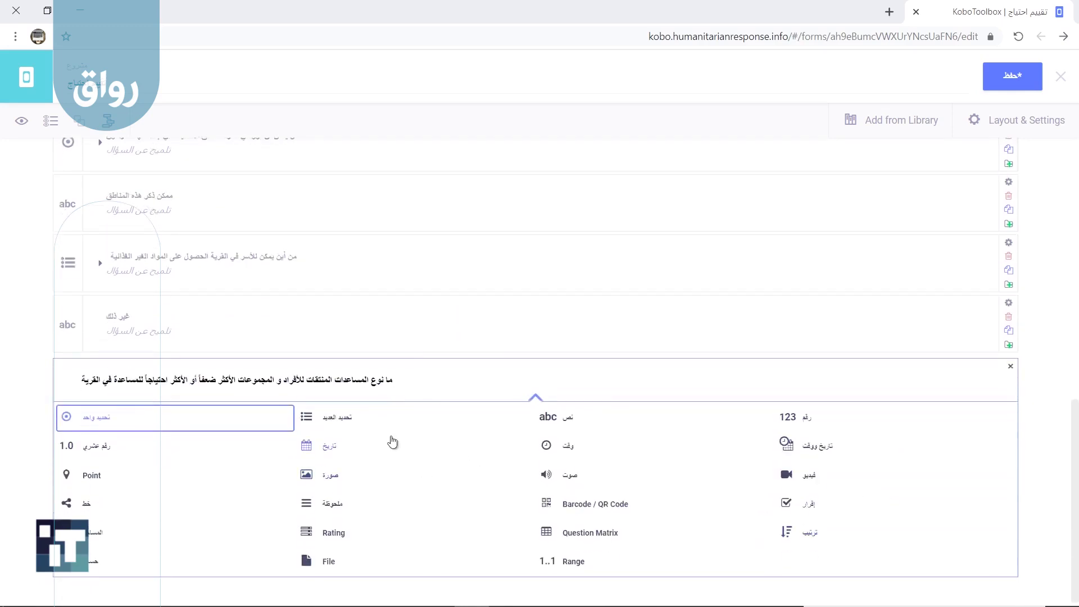
pyautogui.click(343, 417)
# Give the assistance question the options المواد غير الغذائية، القسائم، النقود، التعليم، الغذاء with XML values a–e, and make its response mandatory
pyautogui.write('المواد غير الغذائية القسائم النقود التعليم الغذاء')
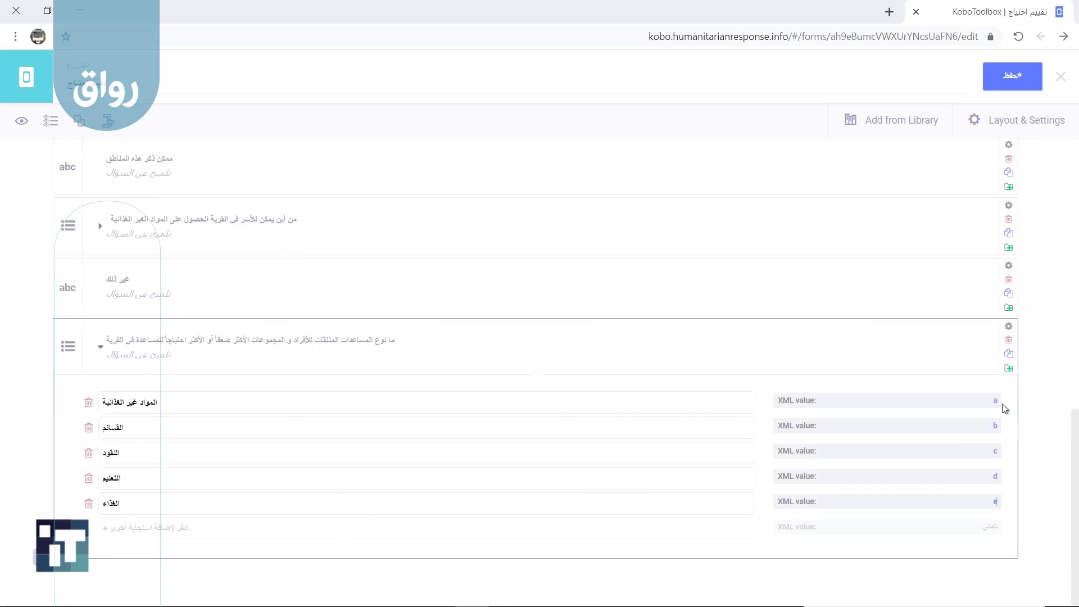
pyautogui.click(1009, 326)
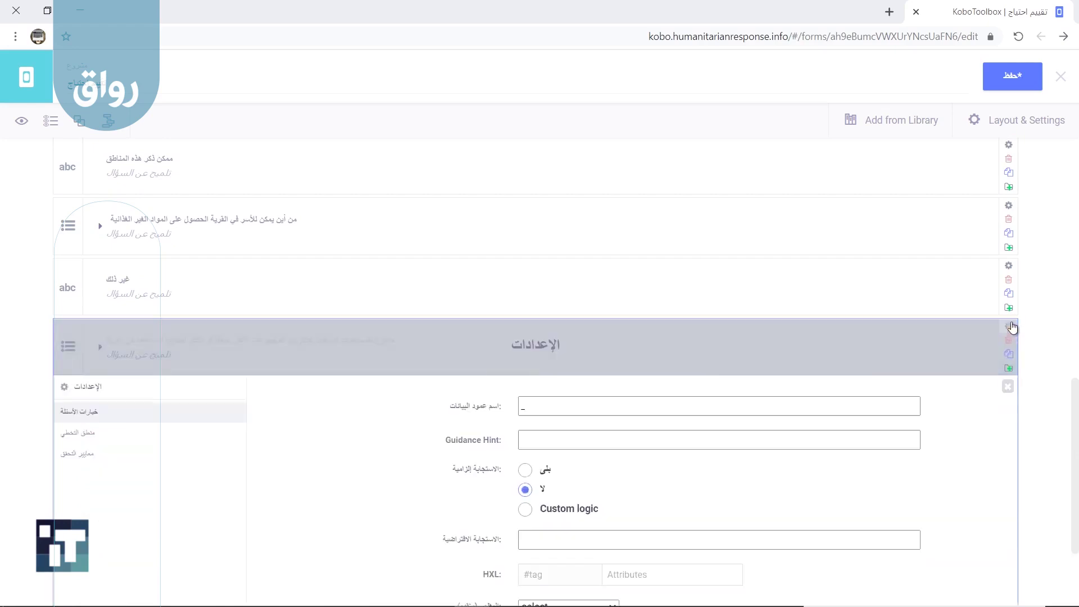
pyautogui.click(1008, 386)
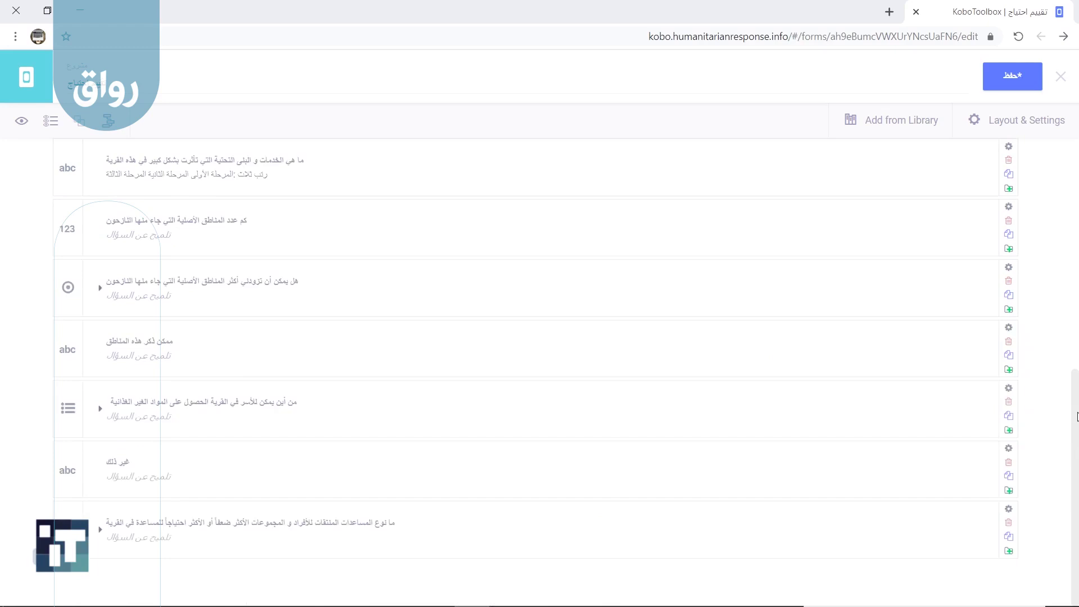
# Preview the form with the collector's name, age 22 and gender ذكر, and test "هل يوجد نازحون في القرية" with نعم and لا
pyautogui.moveTo(1078, 416); pyautogui.dragTo(1077, 169)
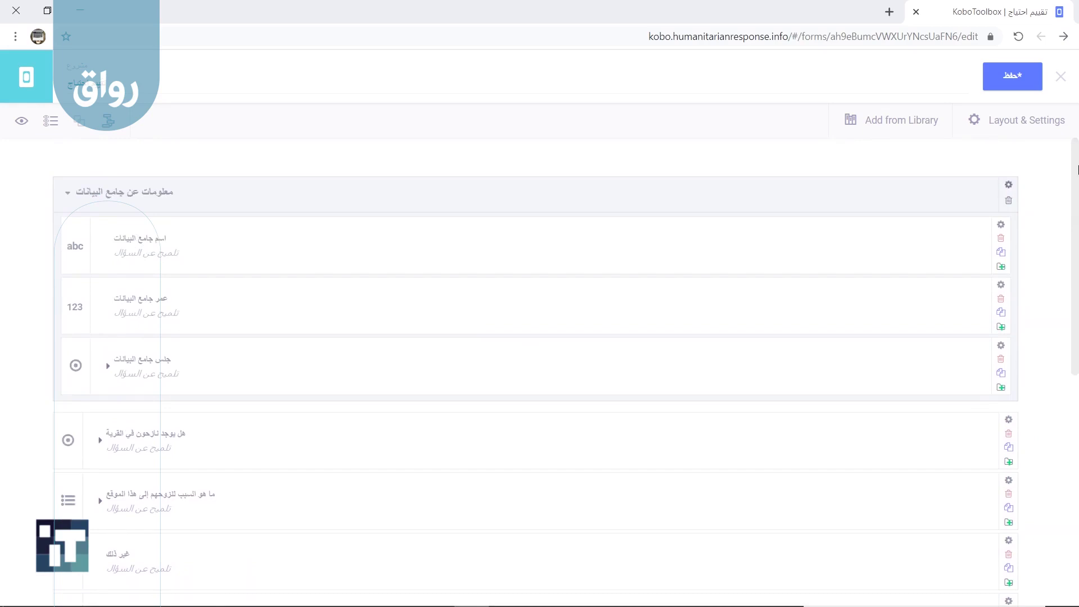
pyautogui.moveTo(1077, 169); pyautogui.dragTo(1078, 243)
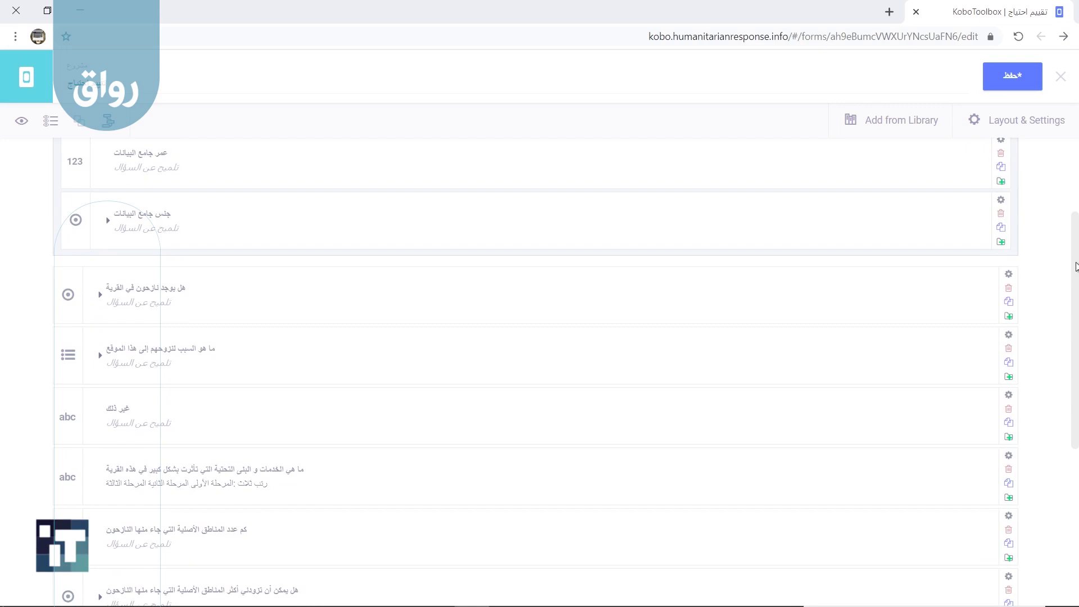
pyautogui.moveTo(1076, 267); pyautogui.dragTo(1076, 364)
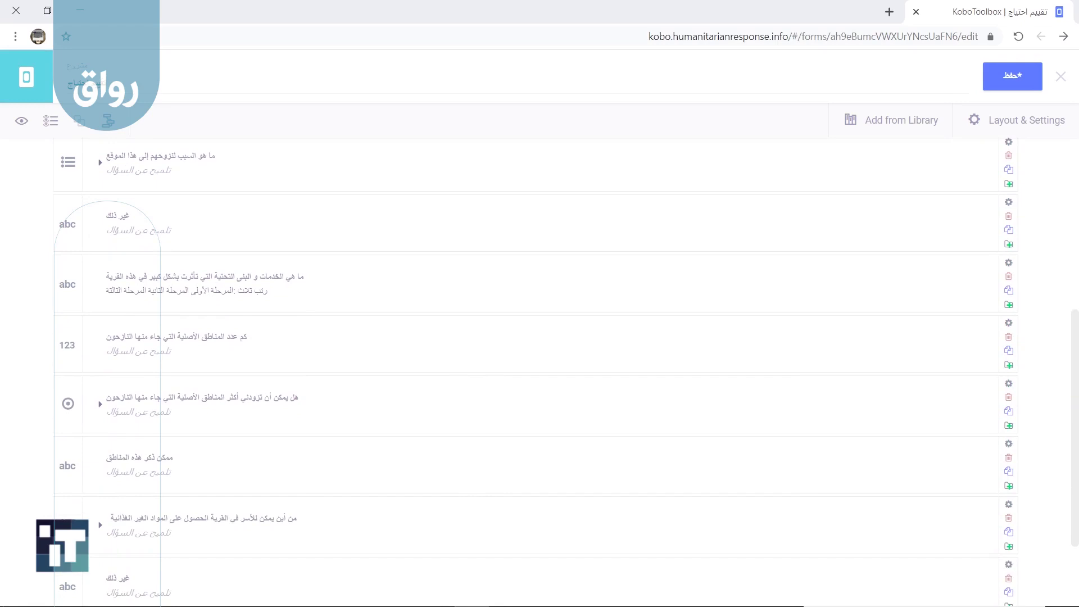
pyautogui.moveTo(1077, 417); pyautogui.dragTo(1078, 477)
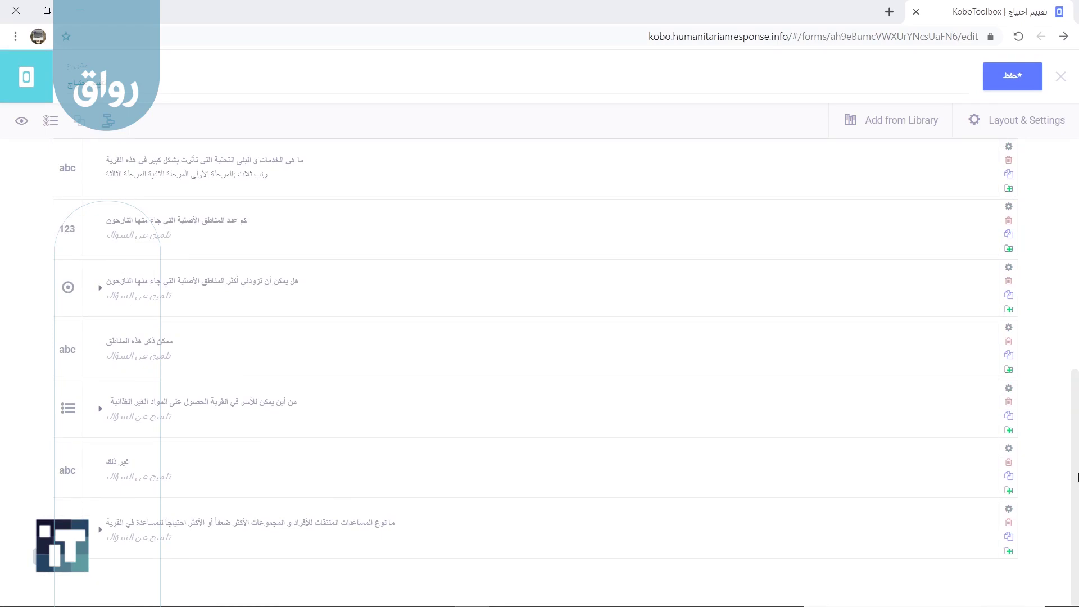
pyautogui.click(22, 120)
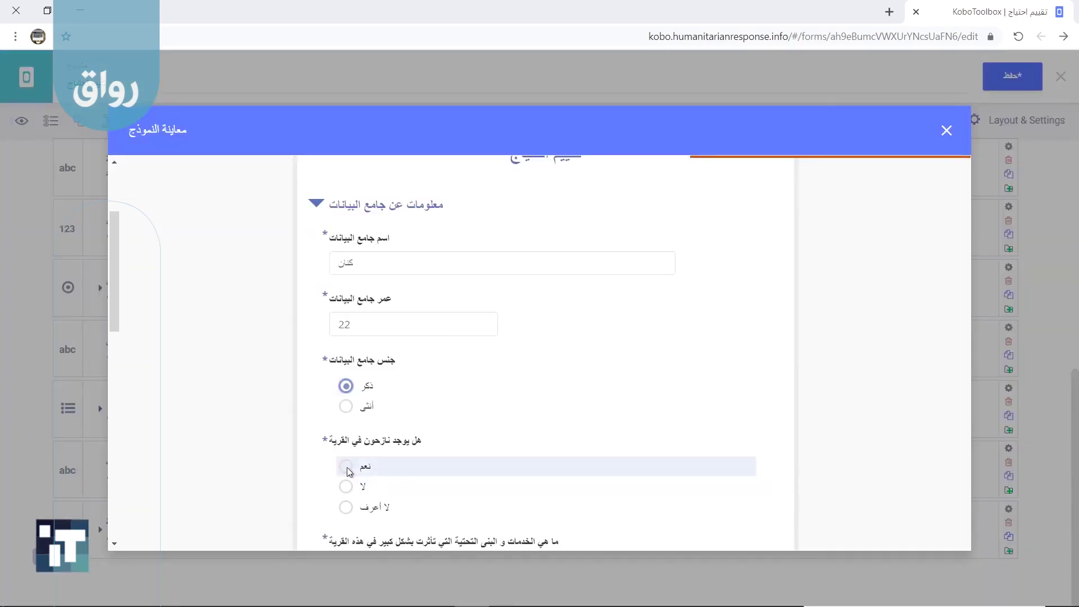
pyautogui.click(347, 467)
pyautogui.scroll(-3, 140, 289)
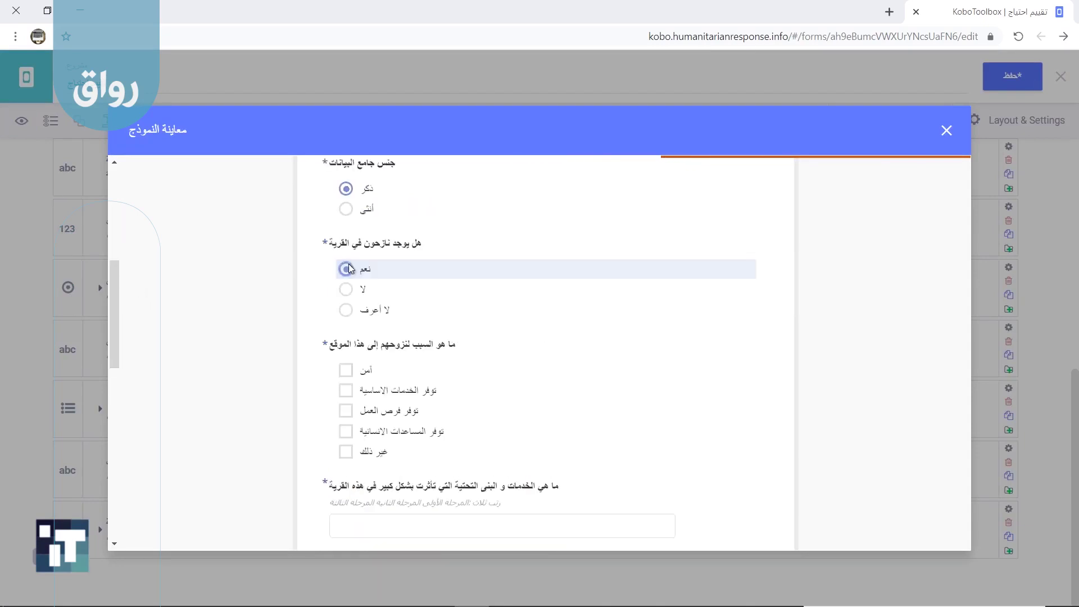
pyautogui.click(347, 290)
pyautogui.click(345, 269)
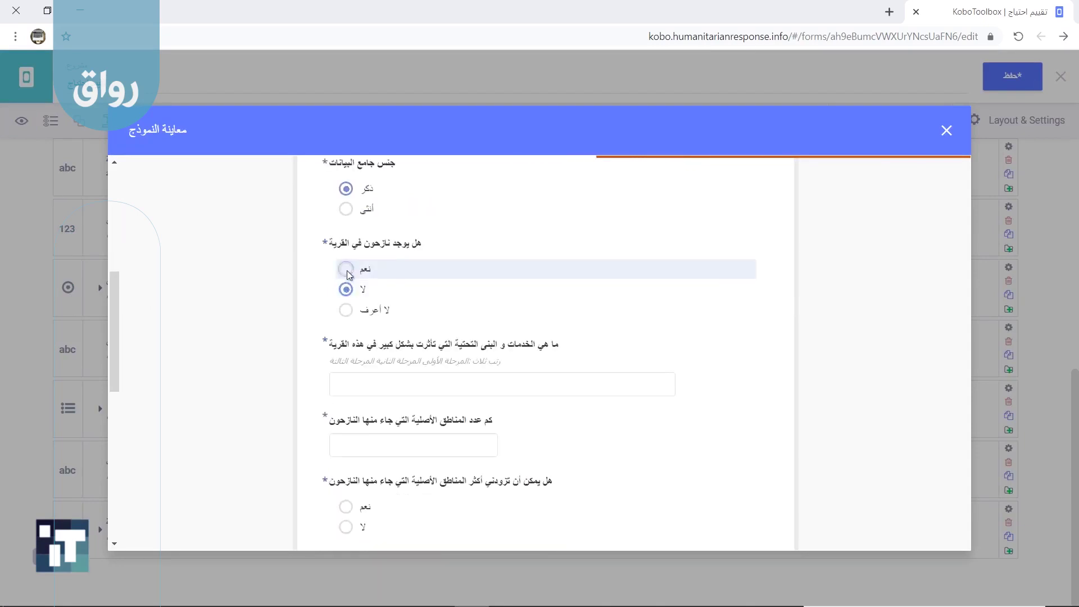
# In the preview, select توفر الخدمات الاساسية, توفر فرص العمل and غير ذلك as displacement reasons, specifying "القرب من سوق العمل"
pyautogui.click(345, 391)
pyautogui.click(346, 412)
pyautogui.click(345, 451)
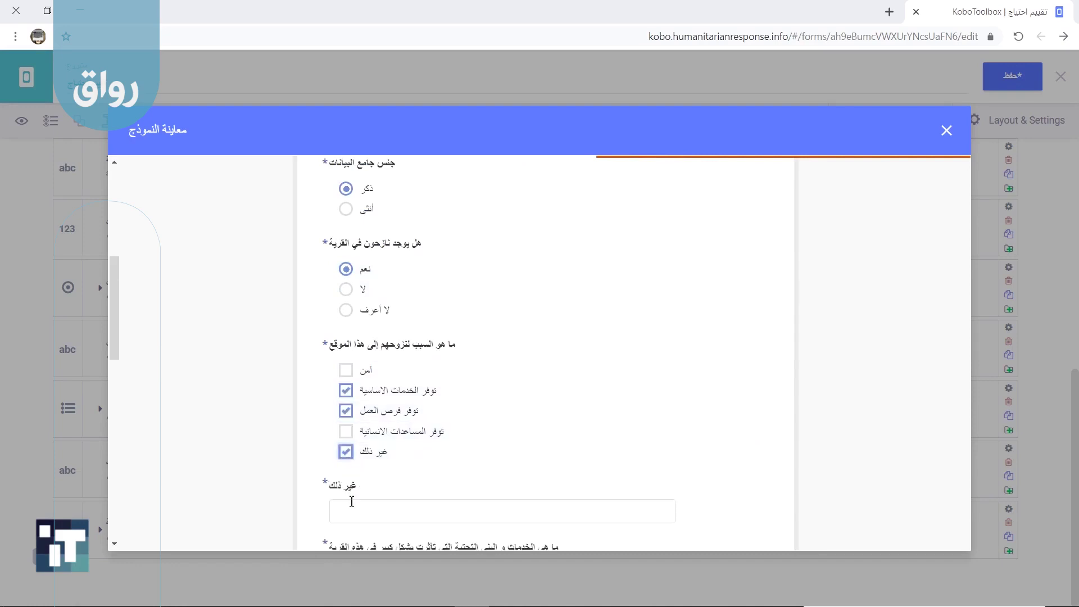
pyautogui.write('القرب من سوق العمل')
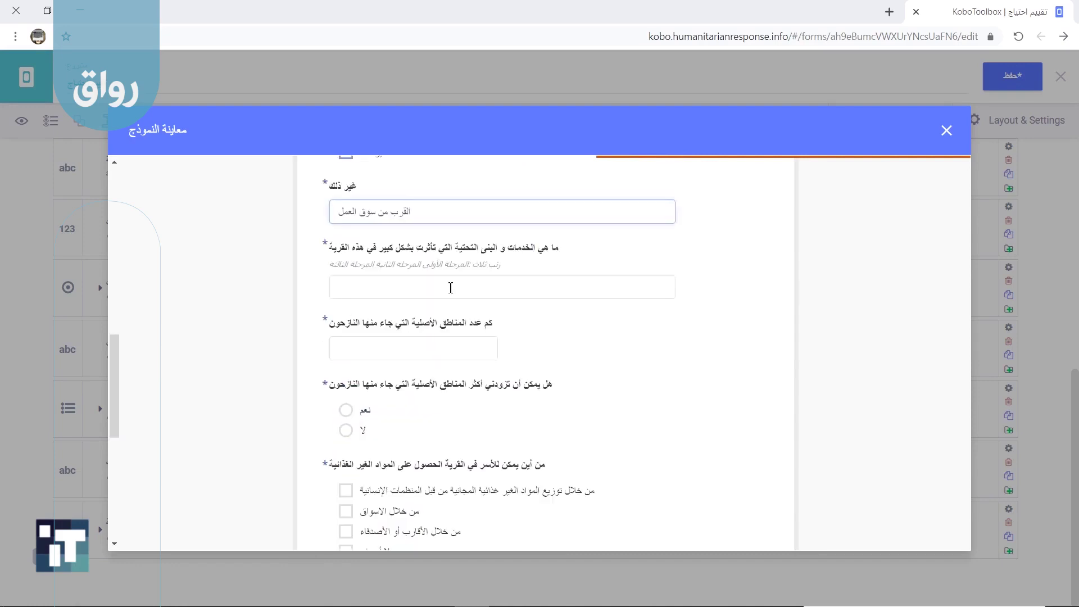
# Answer the affected services with "الكهرباء الصرف الصحي المياه", and give 3 origin areas, answering نعم and naming أريحا
pyautogui.click(450, 287)
pyautogui.write('الكهرباء الصرف الصحي المياه')
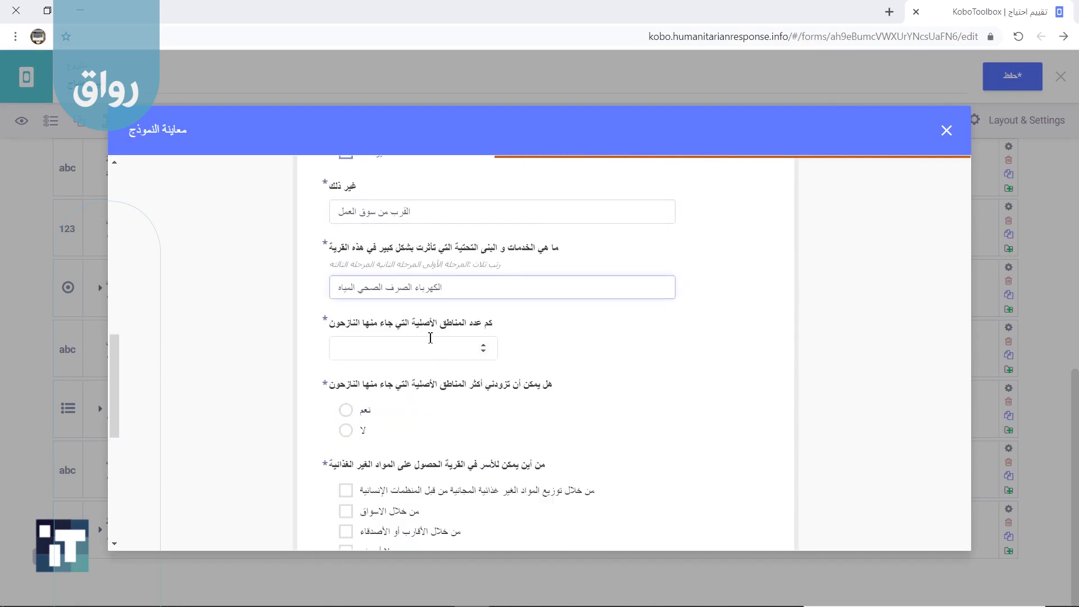
pyautogui.click(430, 342)
pyautogui.write('3')
pyautogui.click(347, 411)
pyautogui.click(356, 490)
pyautogui.write('أريحا')
# For the non-food item sources, select free distribution by organizations, relatives or friends, لا أعرف and أخرى, specifying "مصروفهم الشخصي"
pyautogui.moveTo(114, 365); pyautogui.dragTo(114, 438)
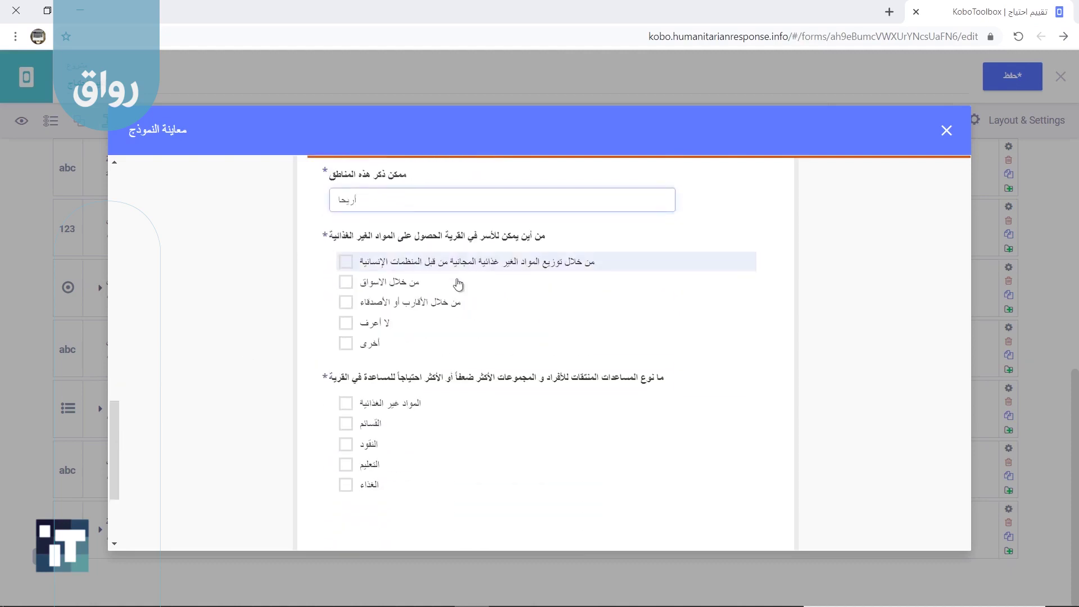
pyautogui.click(366, 269)
pyautogui.click(374, 303)
pyautogui.click(374, 323)
pyautogui.click(360, 343)
pyautogui.press('Tab')
pyautogui.write('مصروفهم الشخصي')
# Select المواد غير الغذائية and القسائم as assistance types, and validate the filled-in preview form before closing it
pyautogui.moveTo(114, 408); pyautogui.dragTo(115, 462)
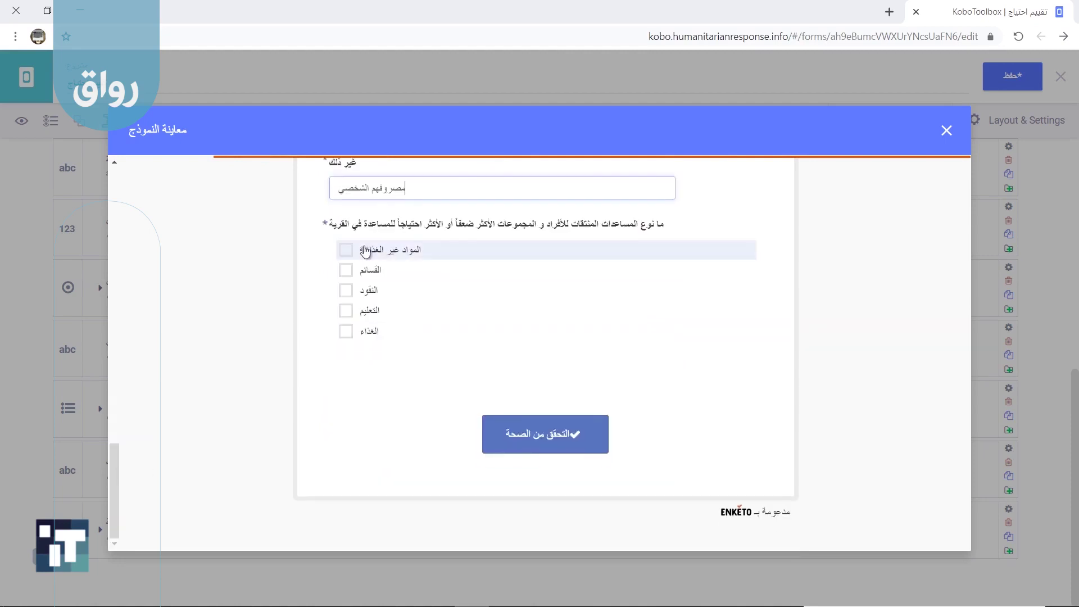
pyautogui.click(364, 250)
pyautogui.click(360, 272)
pyautogui.click(554, 432)
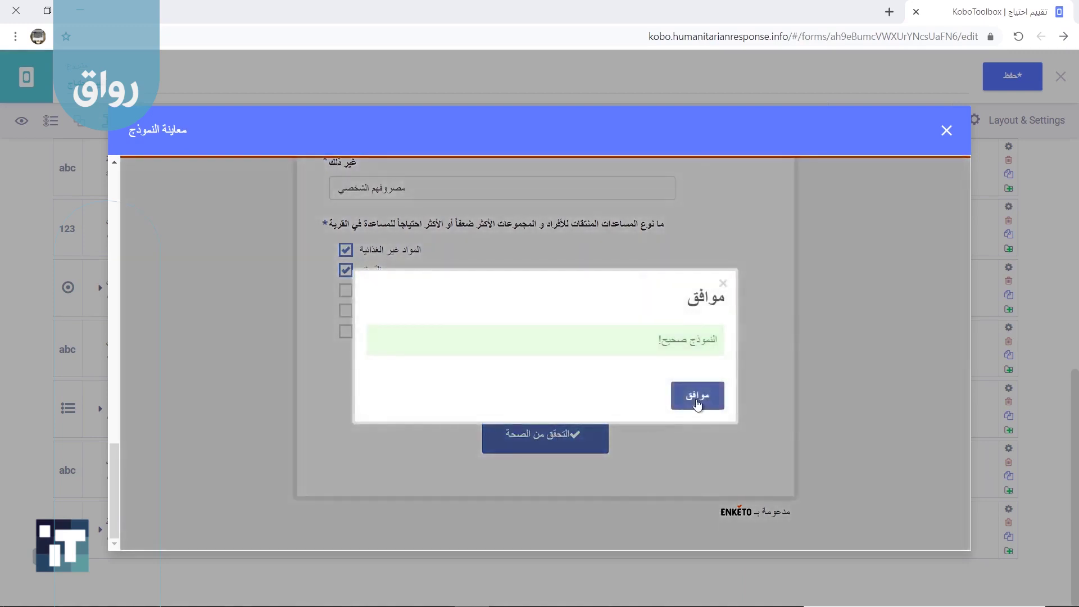
pyautogui.click(694, 396)
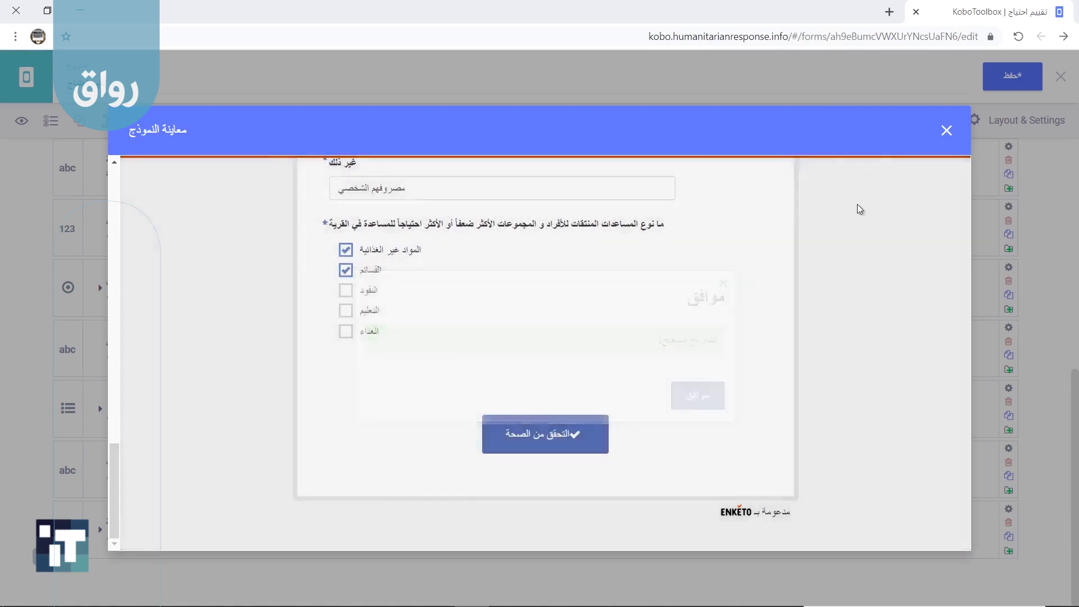
pyautogui.click(945, 135)
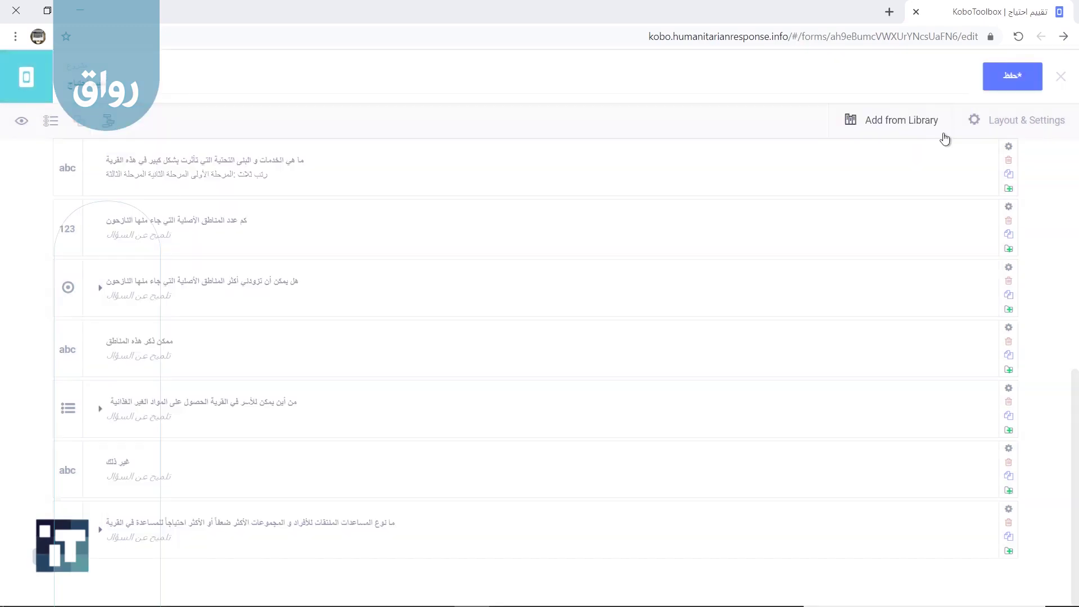
# Save the form and open the "تقييم احتياج" project from the drafts
pyautogui.click(1011, 85)
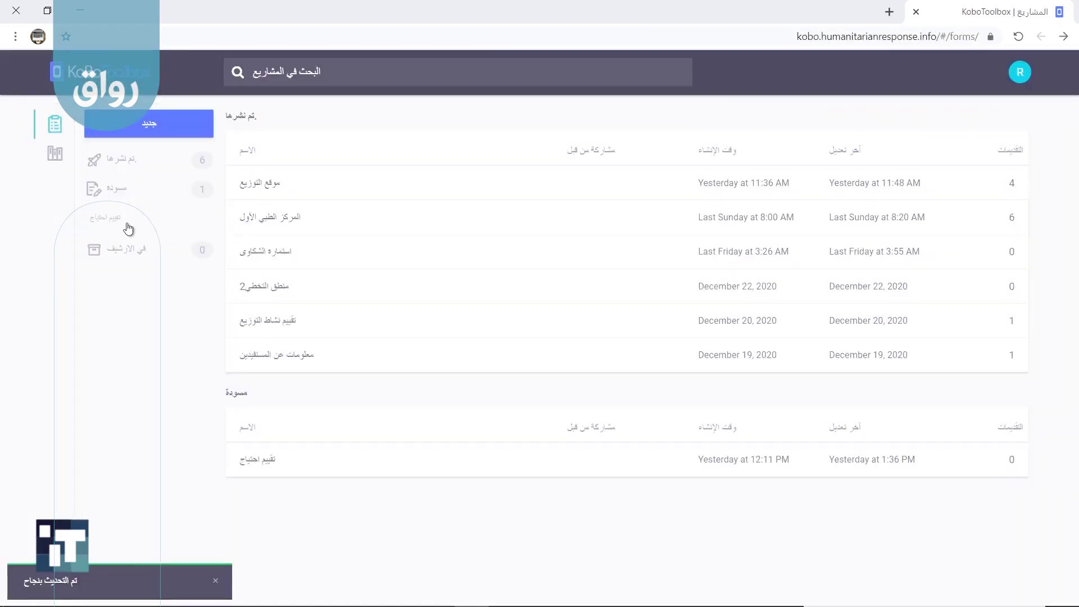
pyautogui.click(120, 217)
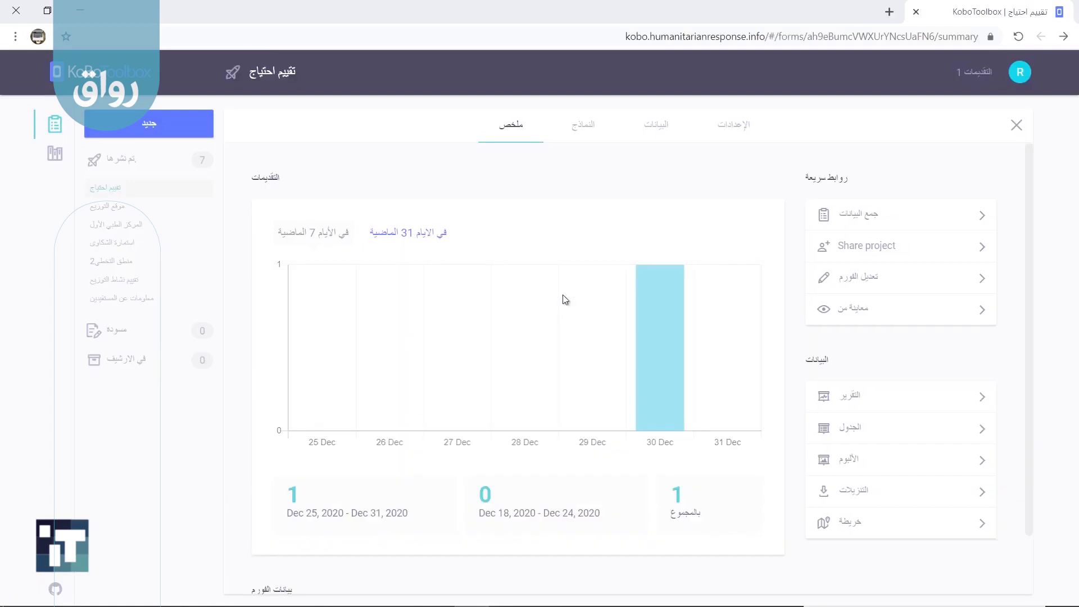
# Export the "تقييم احتياج" submission data as XLS and download the generated file to view it in Excel
pyautogui.click(663, 139)
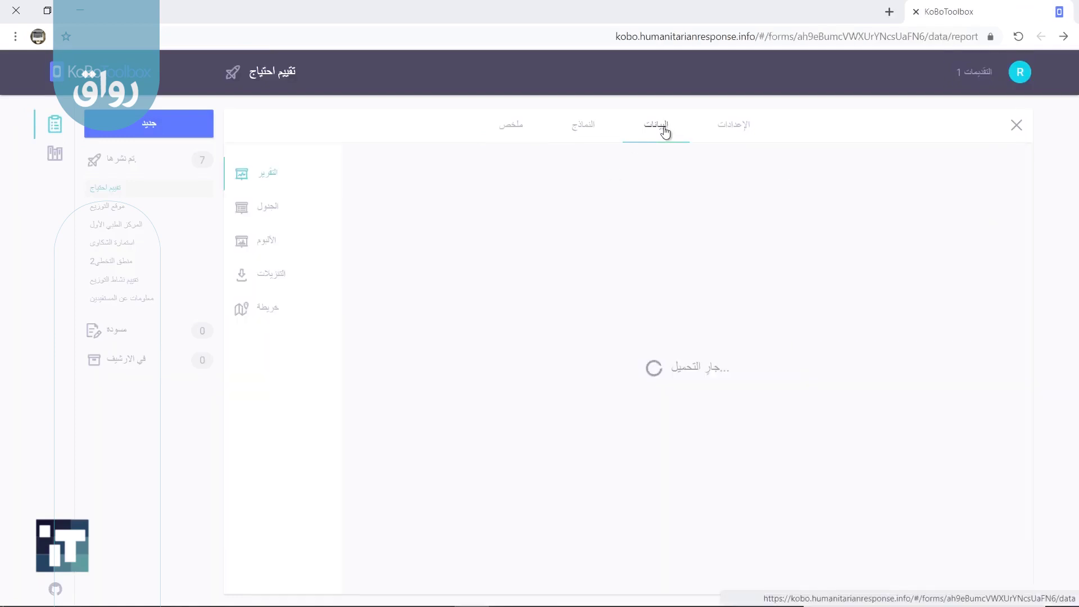
pyautogui.click(274, 281)
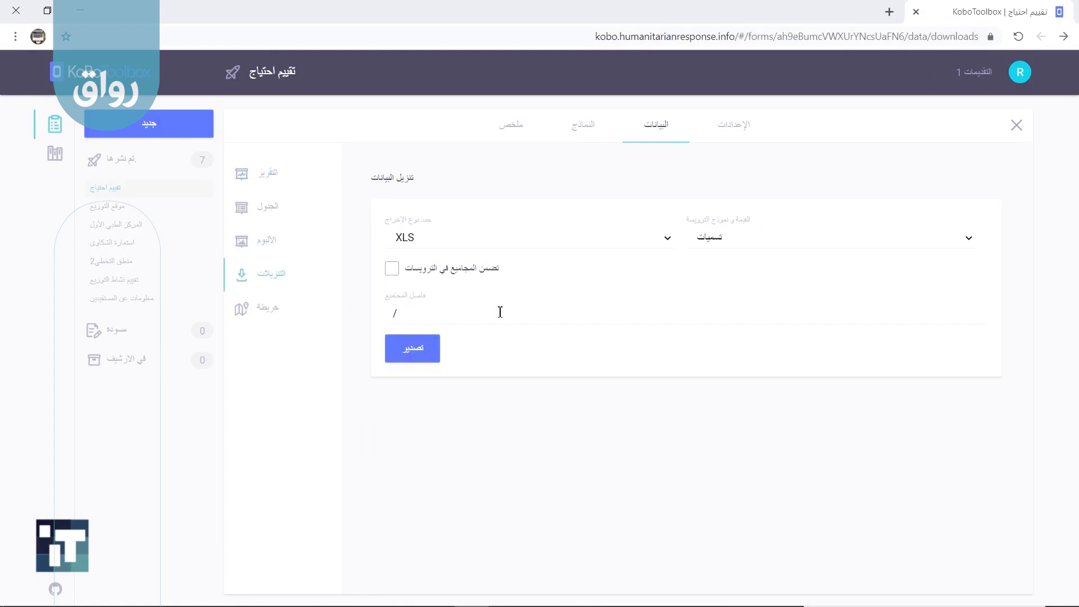
pyautogui.click(465, 244)
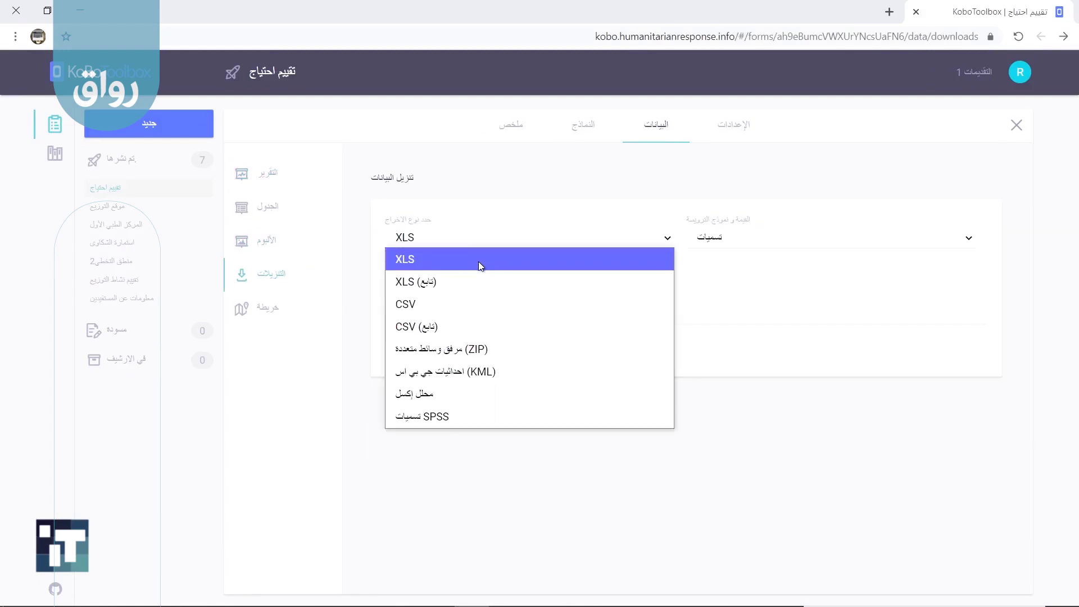
pyautogui.click(478, 262)
pyautogui.click(415, 350)
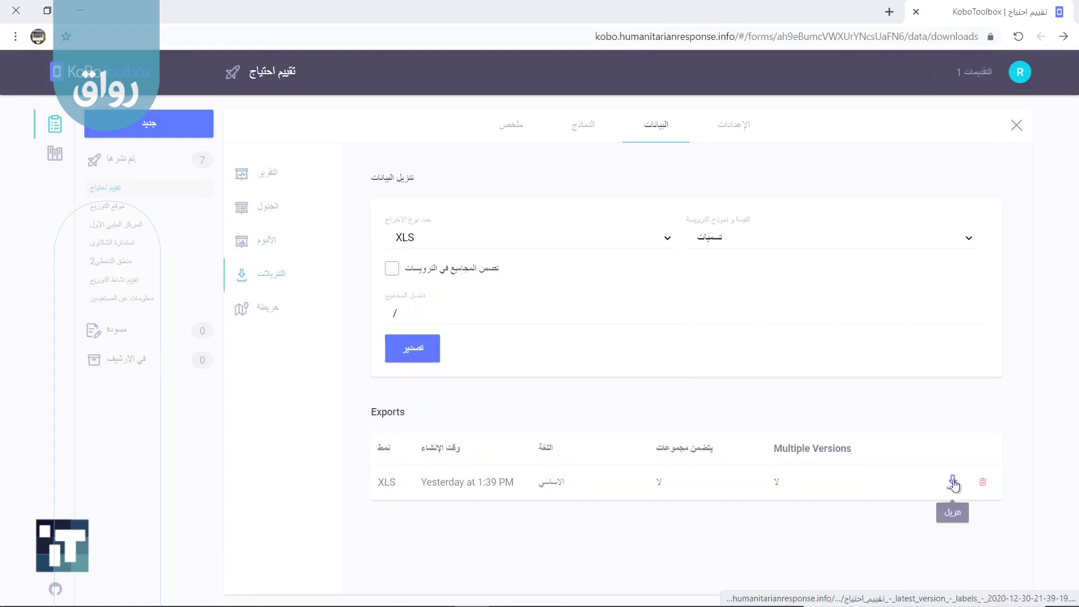
pyautogui.click(953, 482)
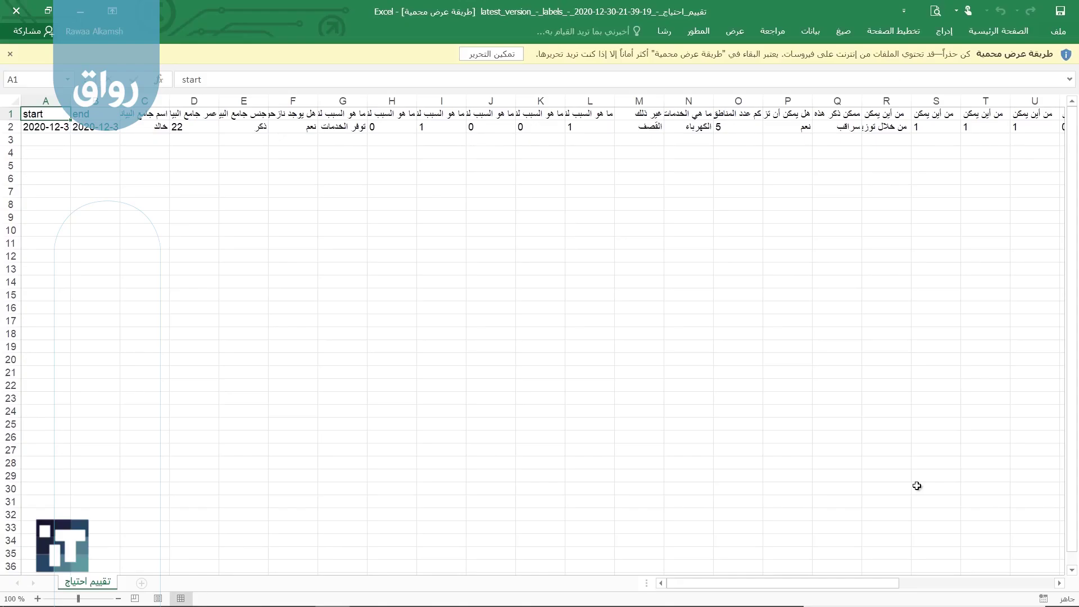